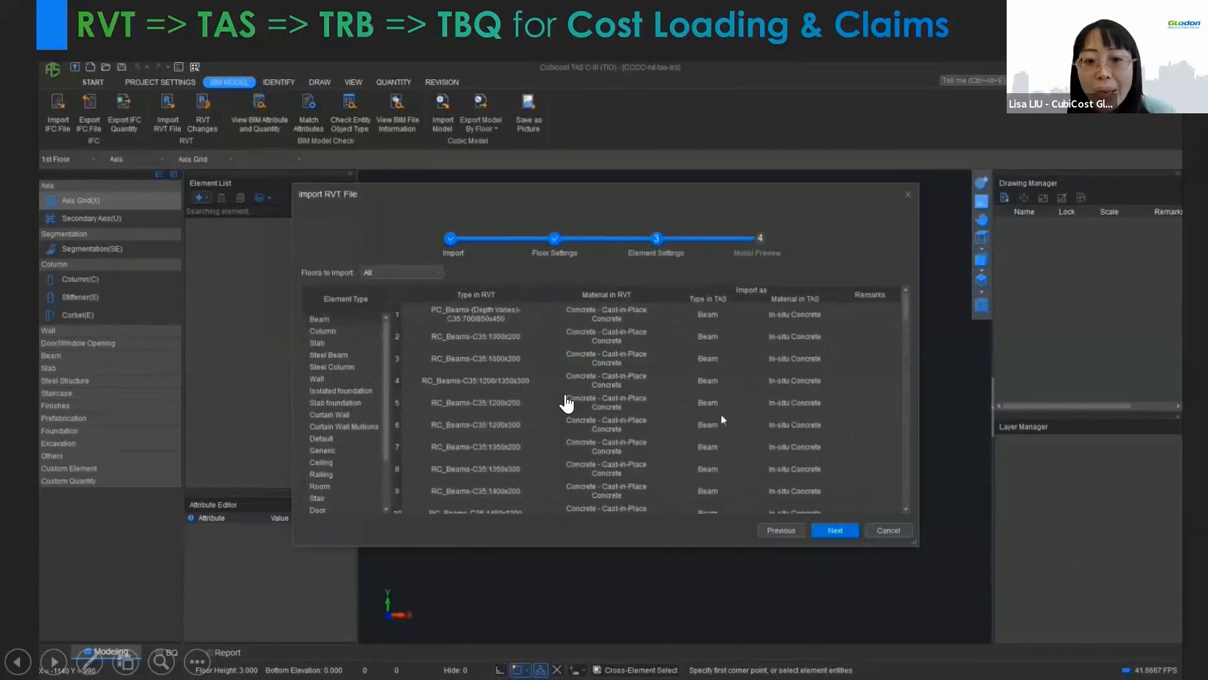
- Review the beam type mapping, accept the element settings and complete the RVT model import for all floors
scroll(806, 428, down, 20)
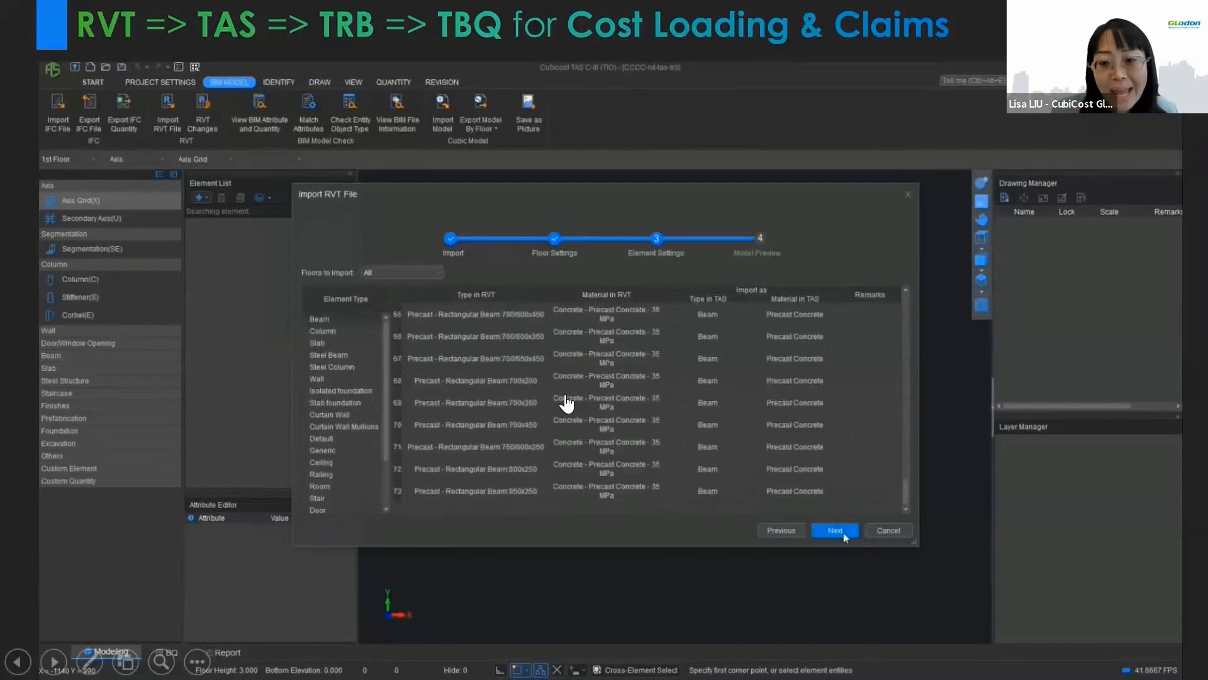
click(818, 528)
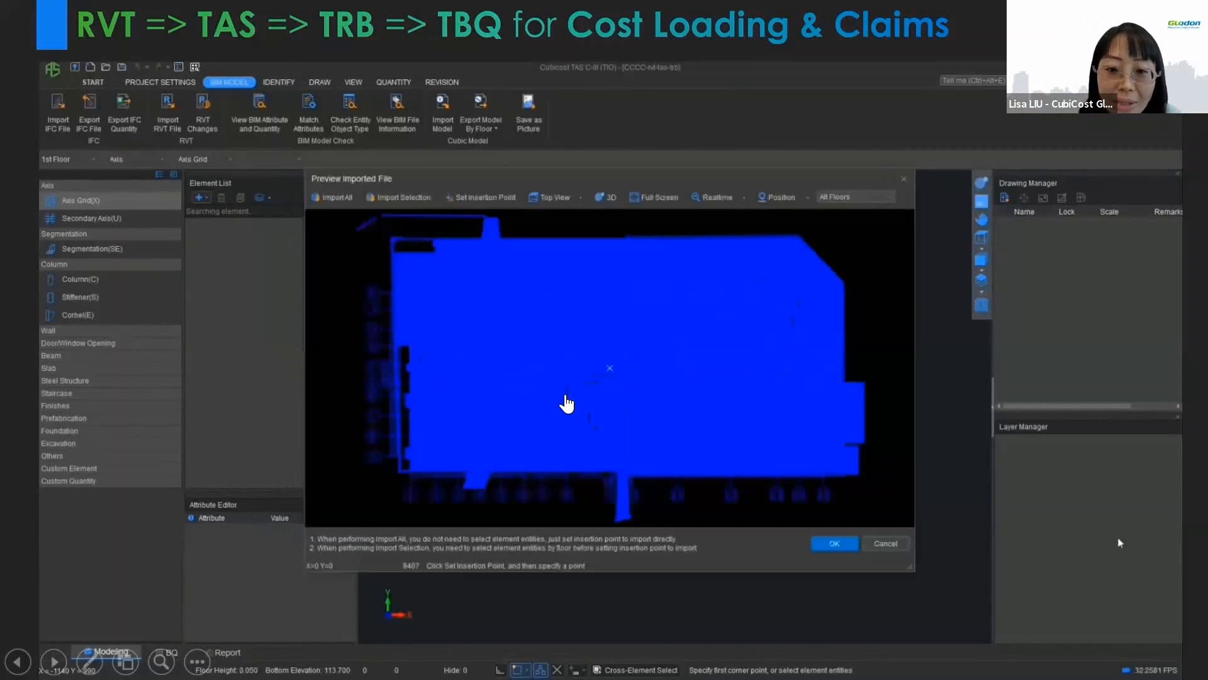
click(846, 546)
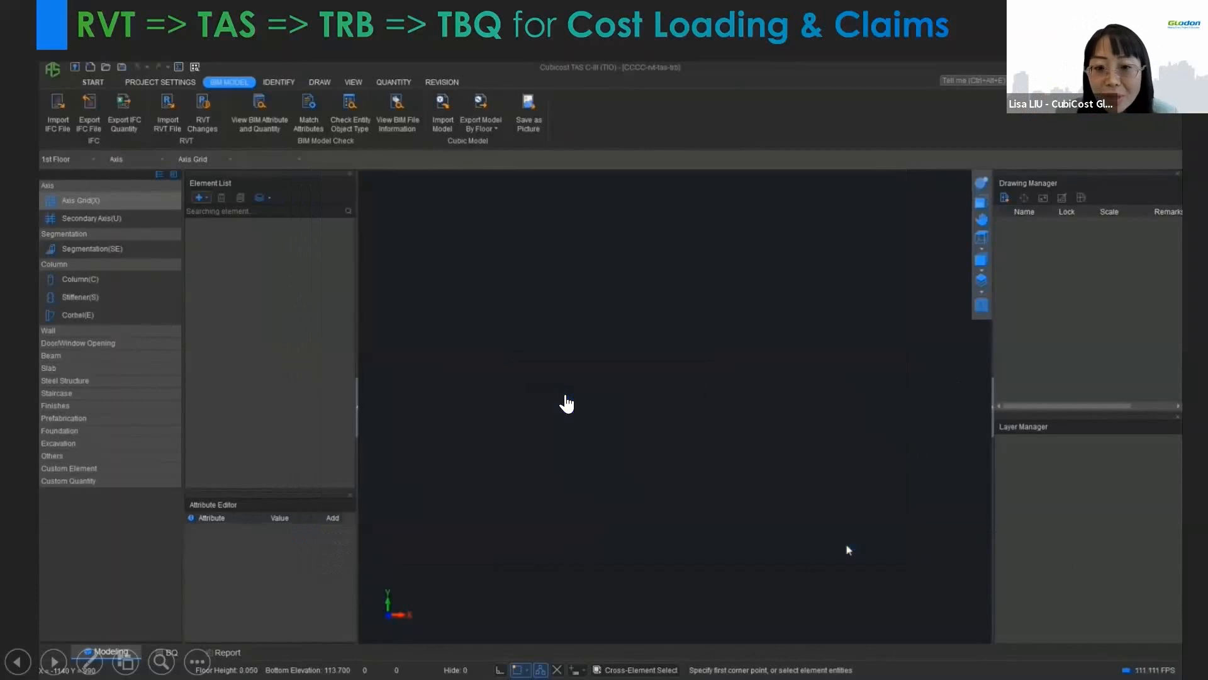
click(691, 406)
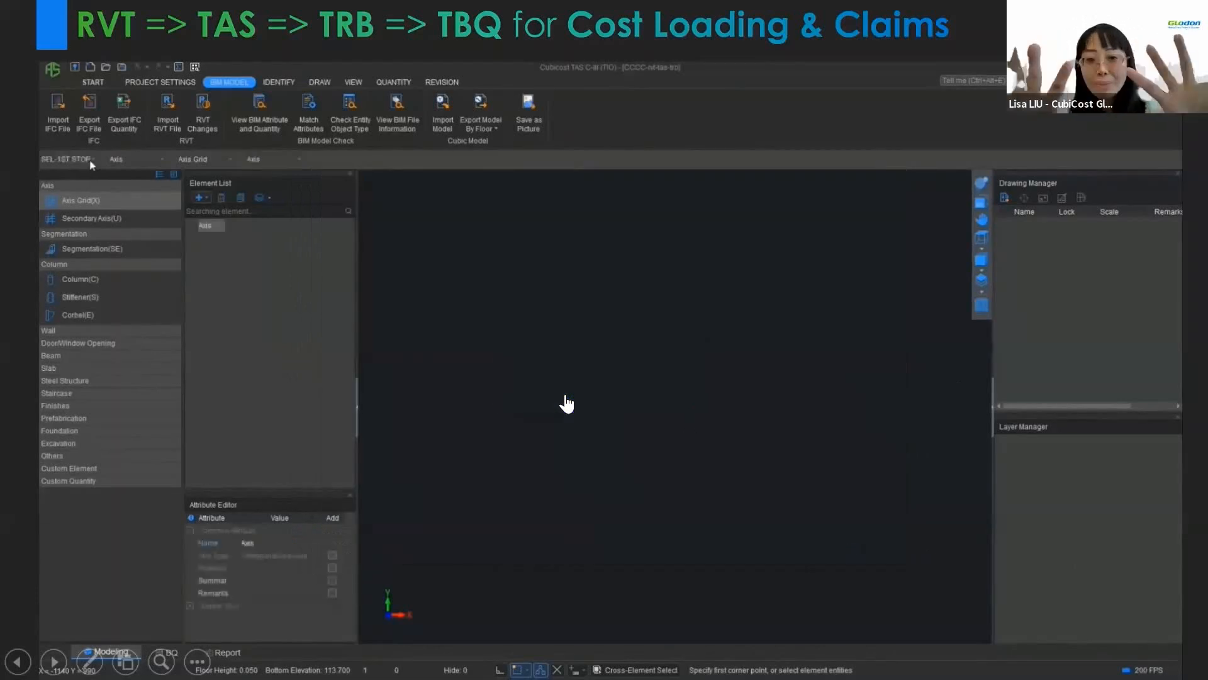
- Switch to the beam elements on SFL-1ST STOREY and select the uppermost beam between axes 2 and 4
click(151, 356)
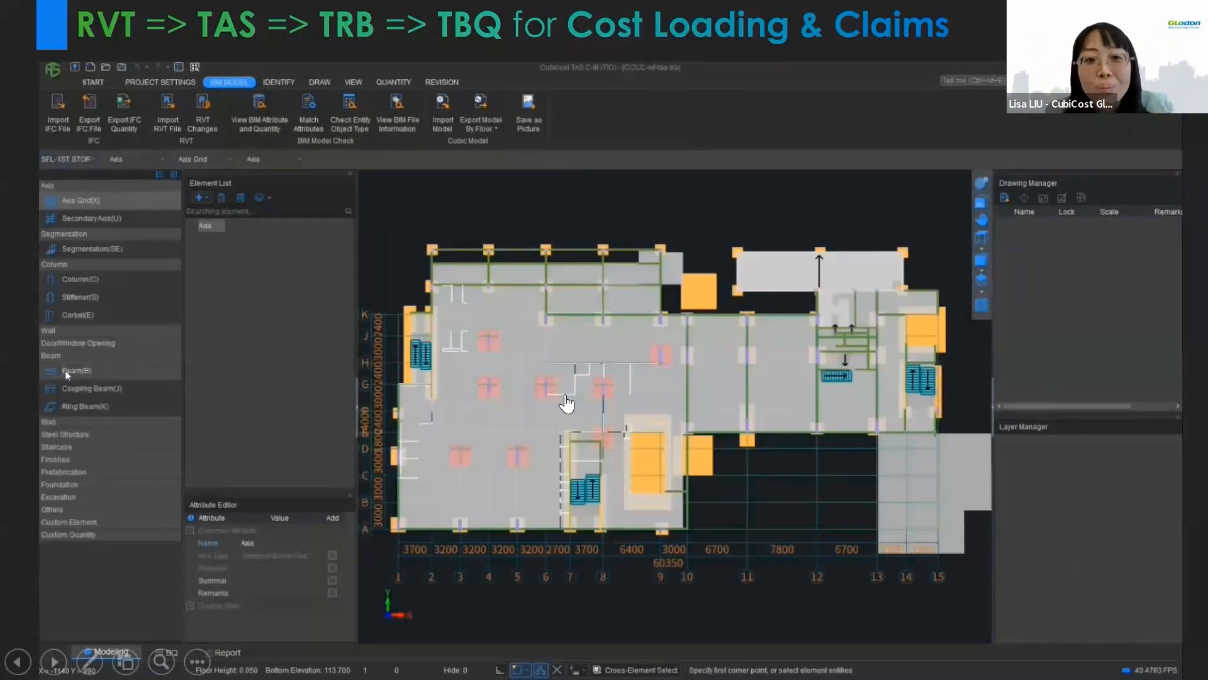
click(165, 375)
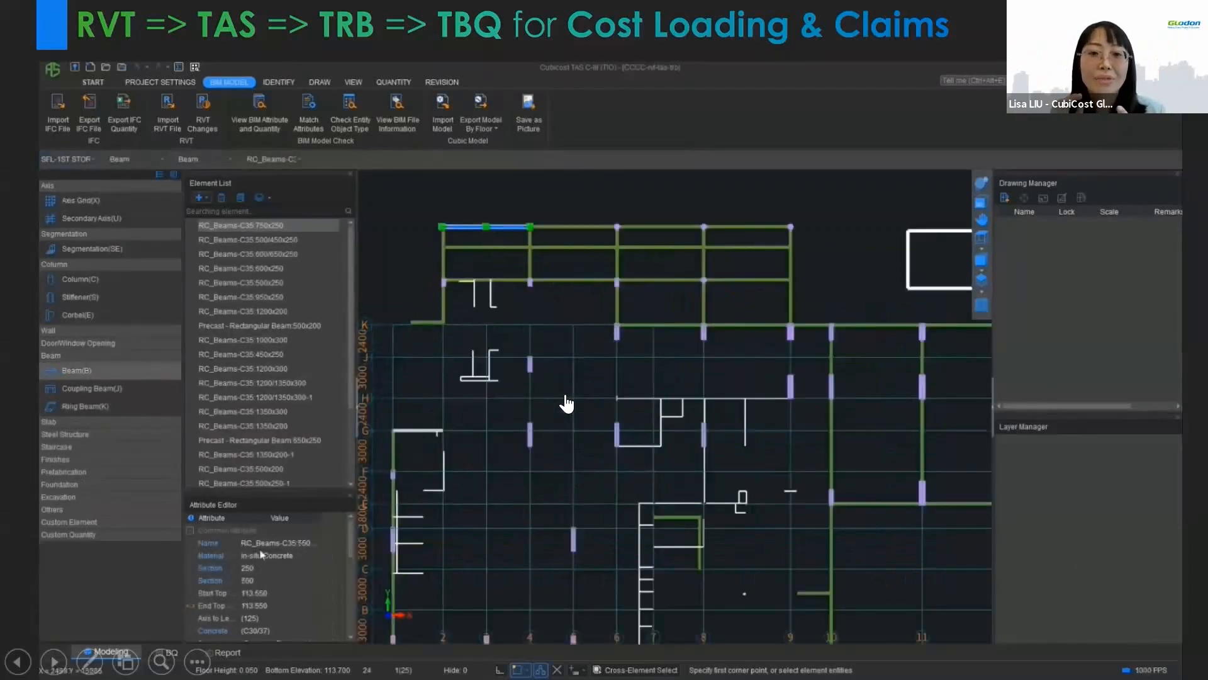
click(269, 545)
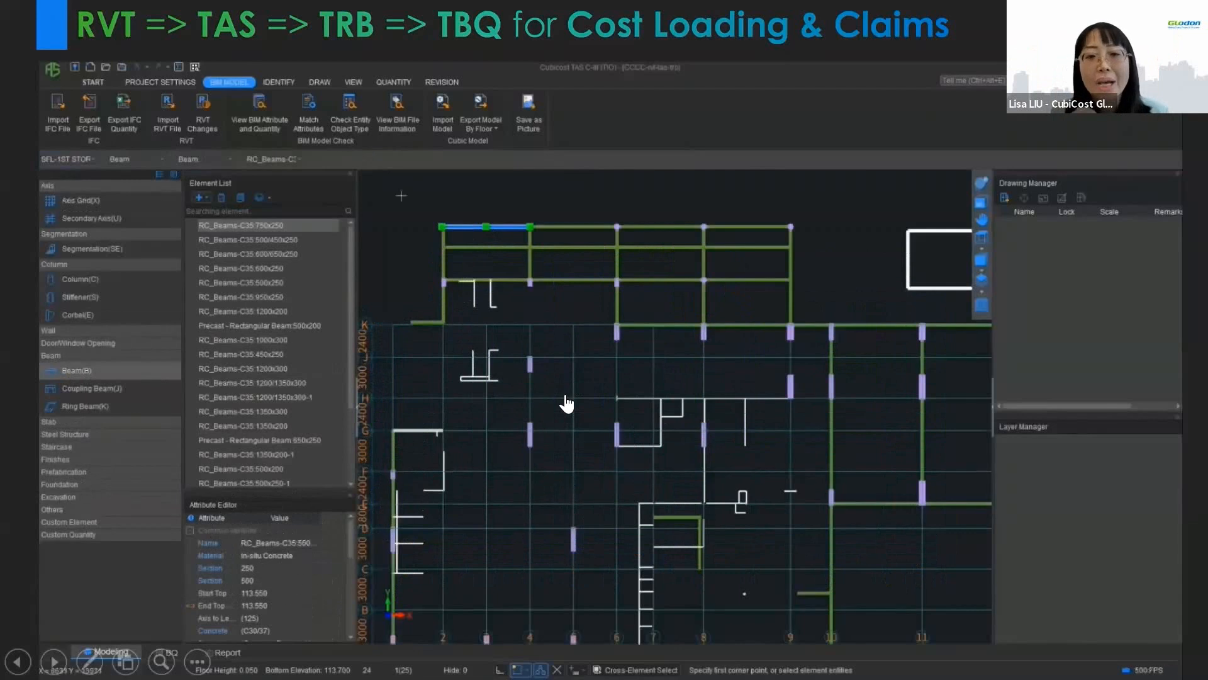
- View the selected beam's BIM entity attributes and examine its Mark value under Identity Data
click(260, 113)
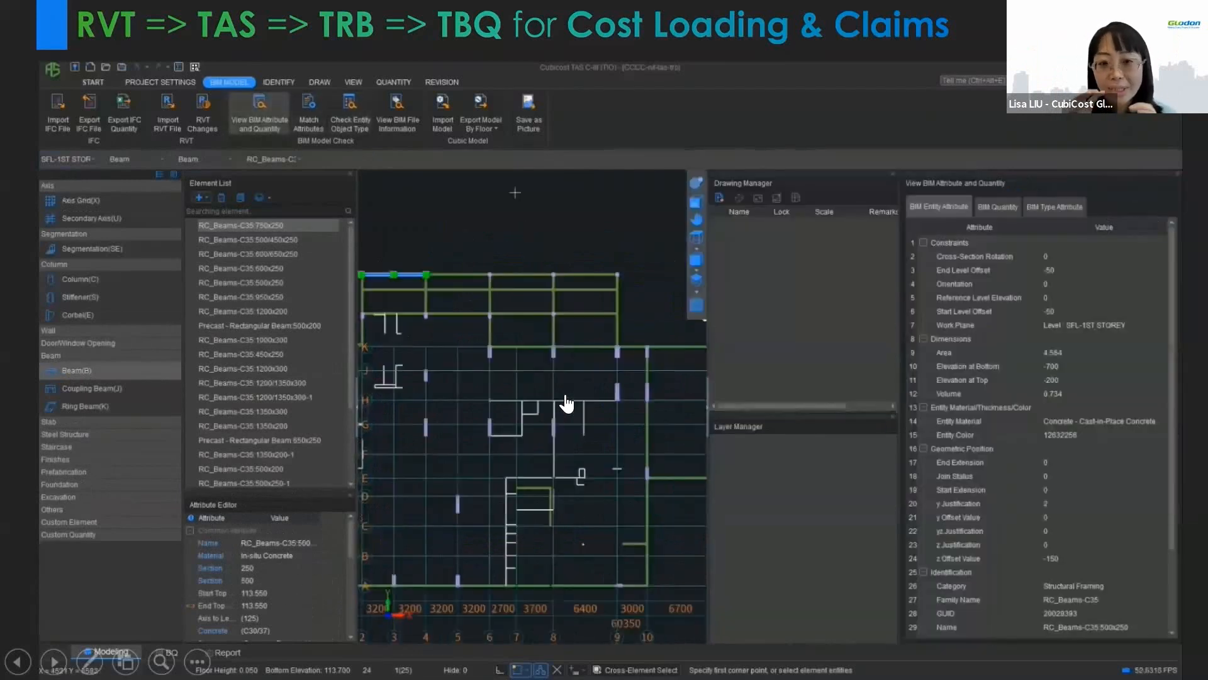
click(893, 171)
click(893, 176)
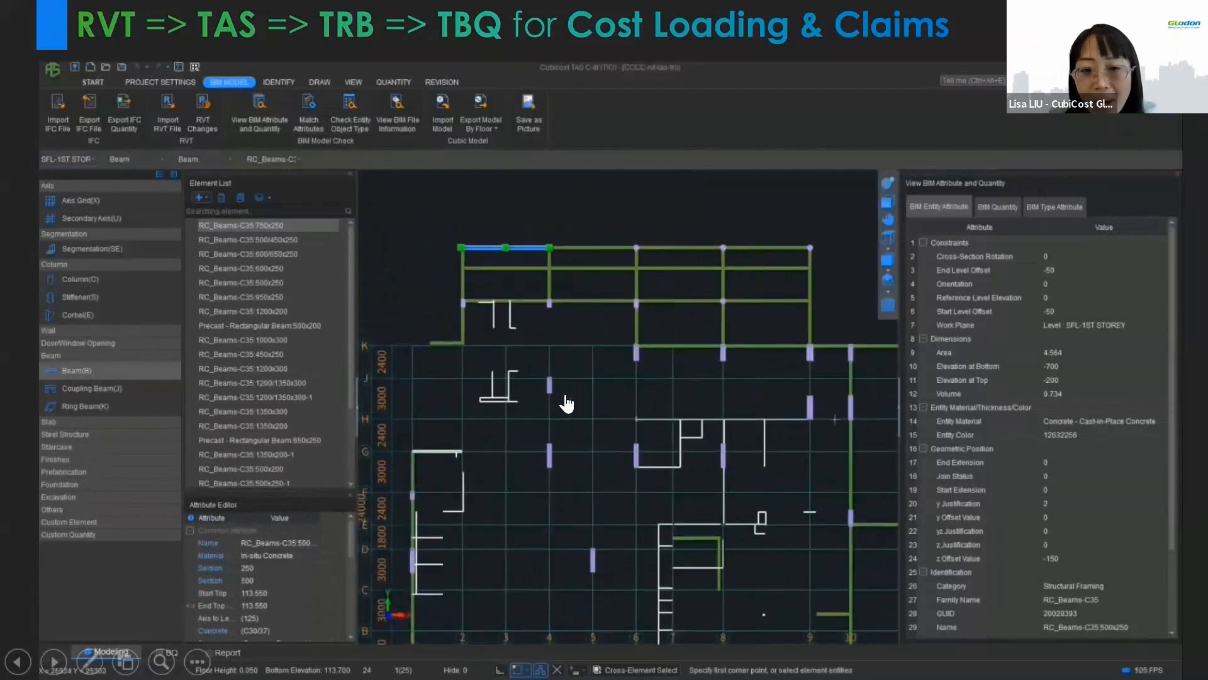
scroll(1067, 634, down, 3)
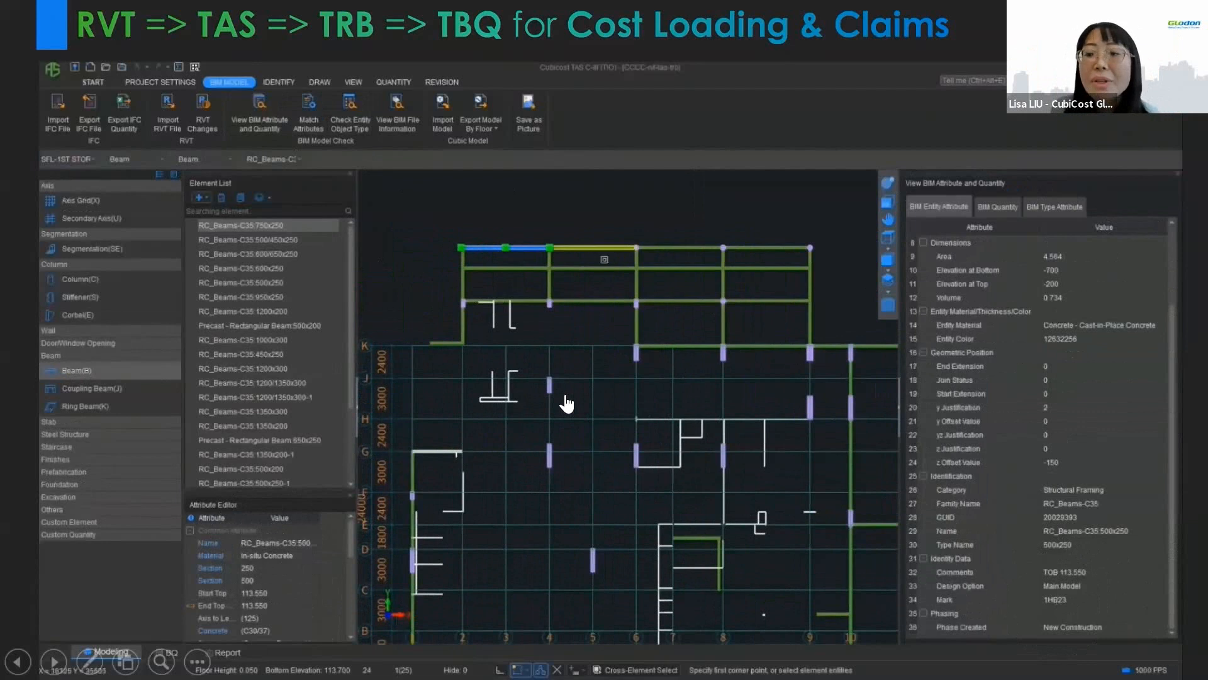
click(1065, 601)
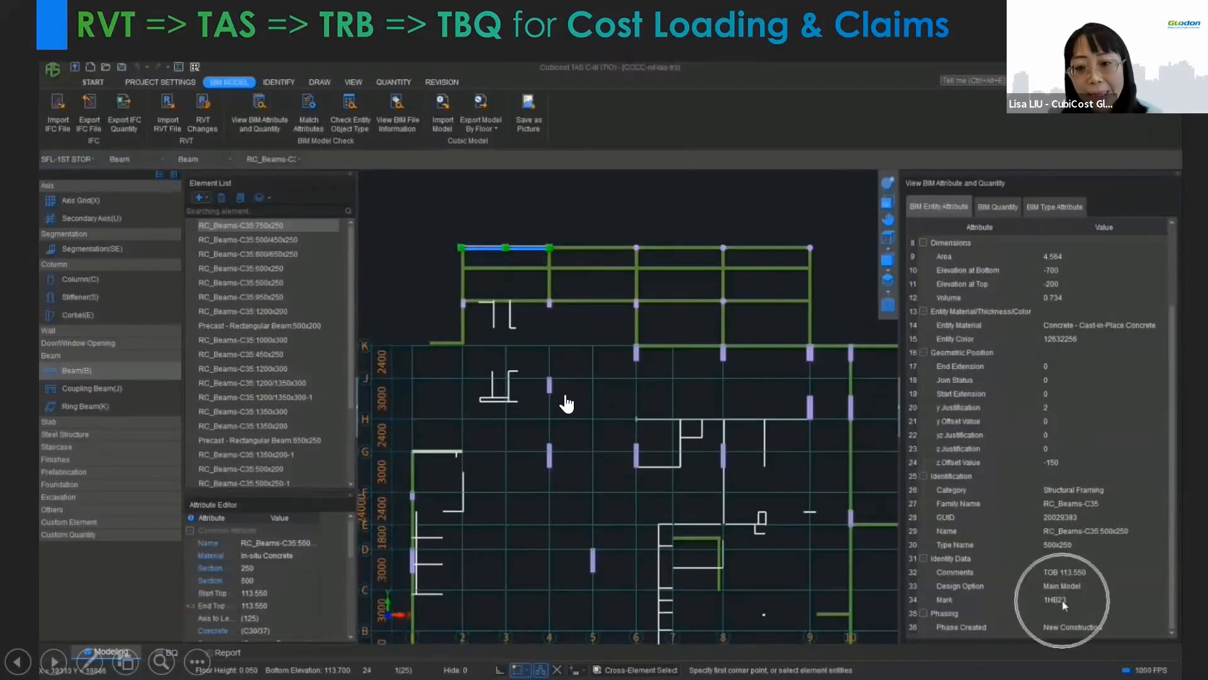
- Match the beam Name attribute to the RVT Mark parameter and apply the match settings
click(307, 123)
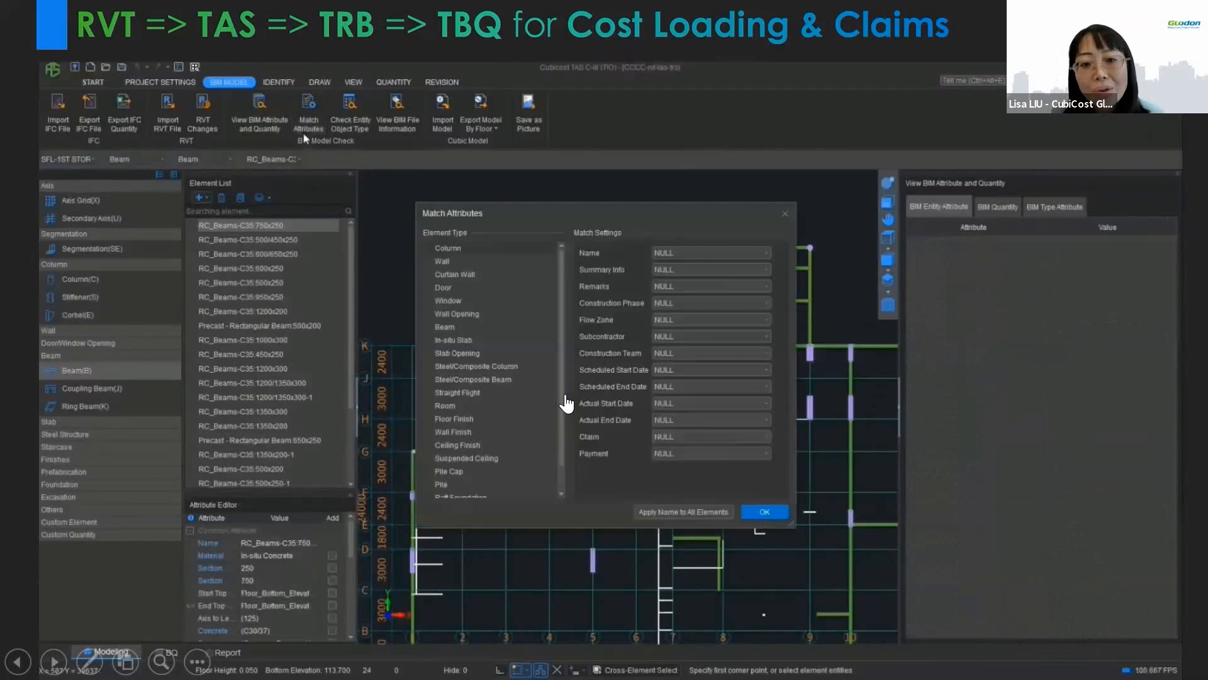
click(451, 326)
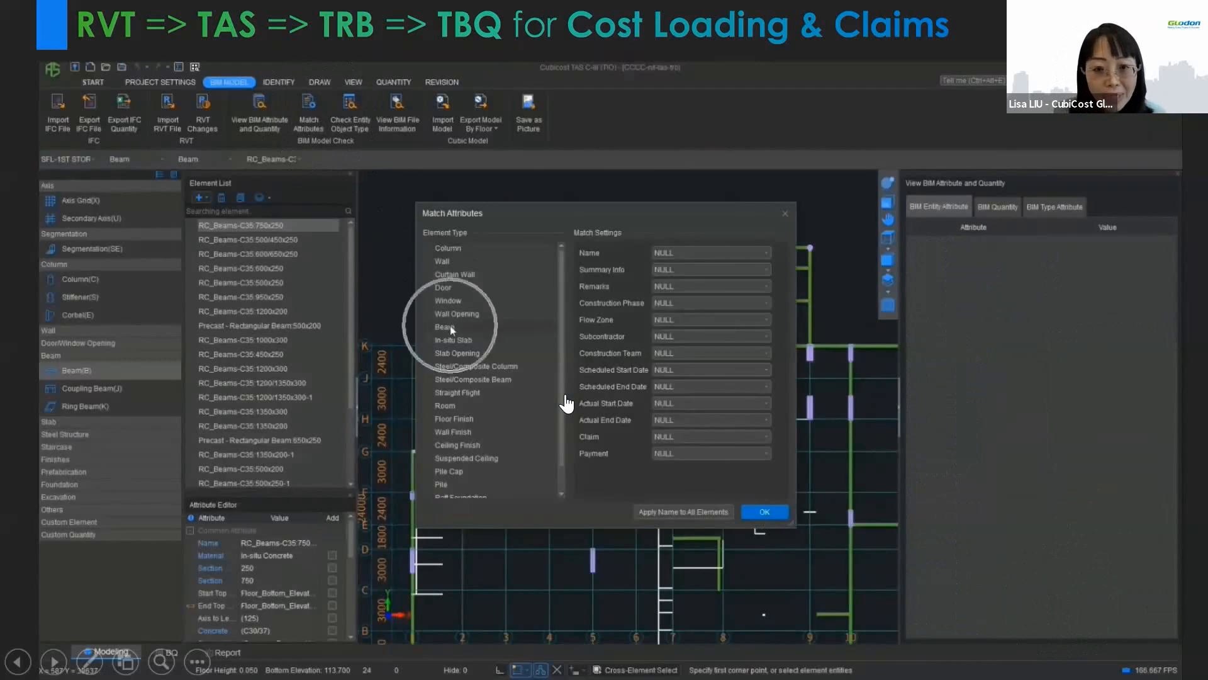
click(725, 251)
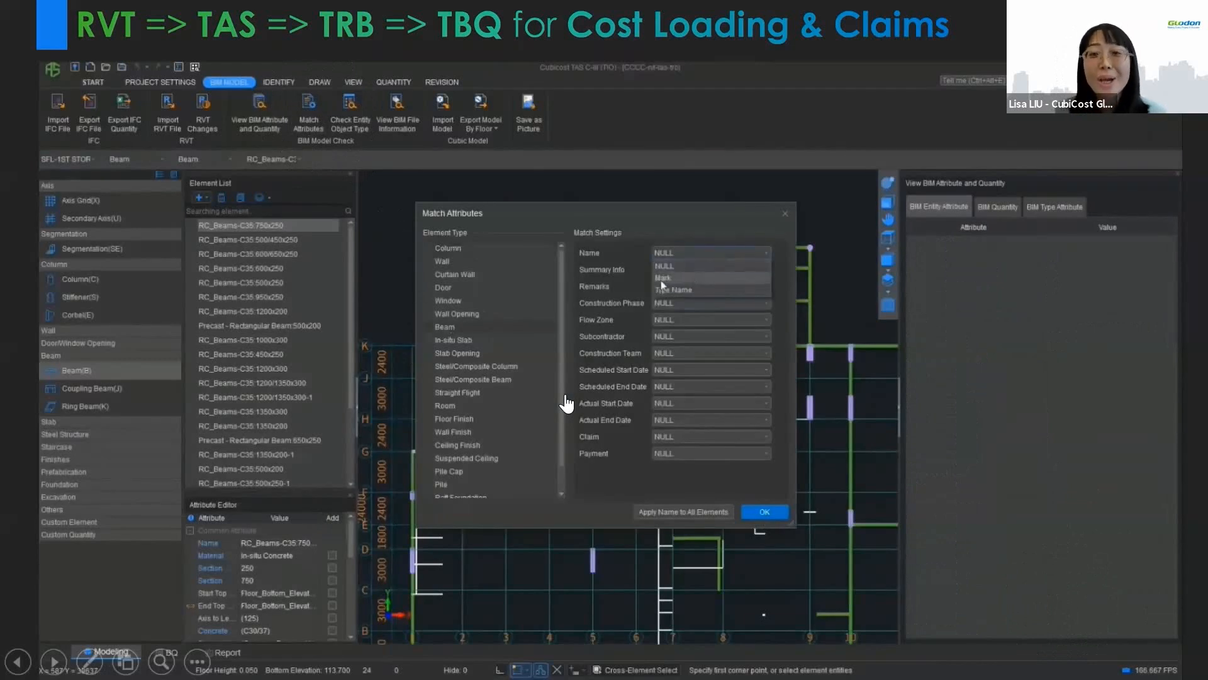
click(662, 279)
key(ctrl)
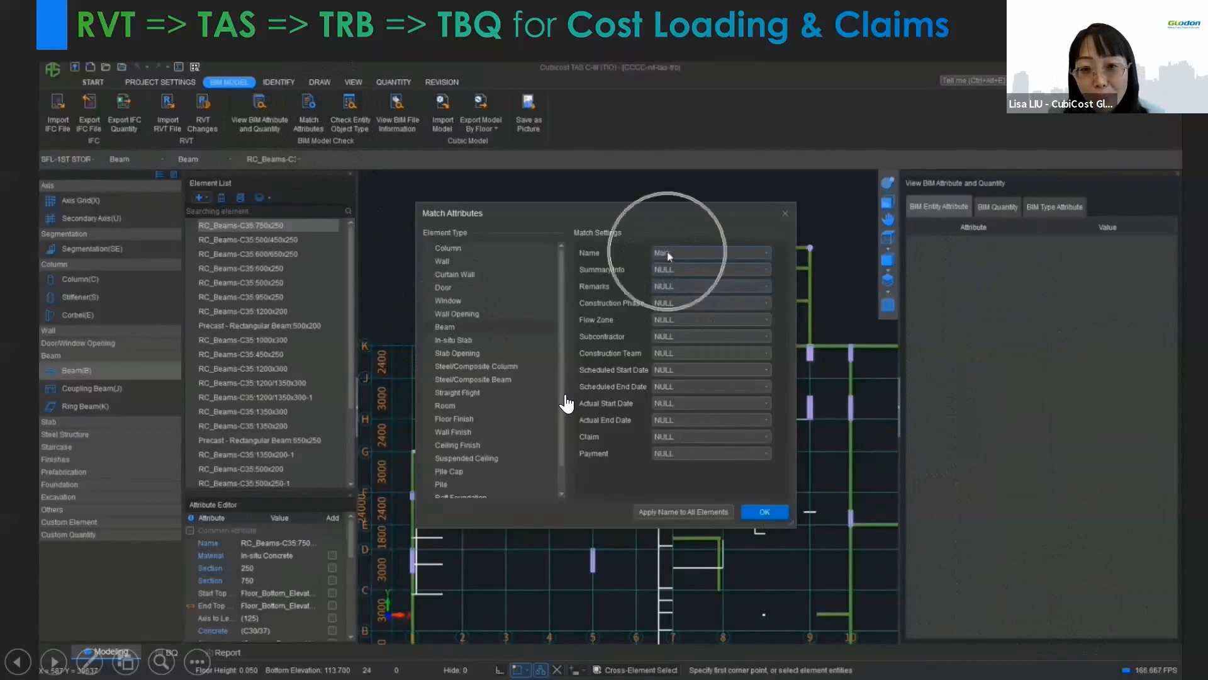
click(765, 512)
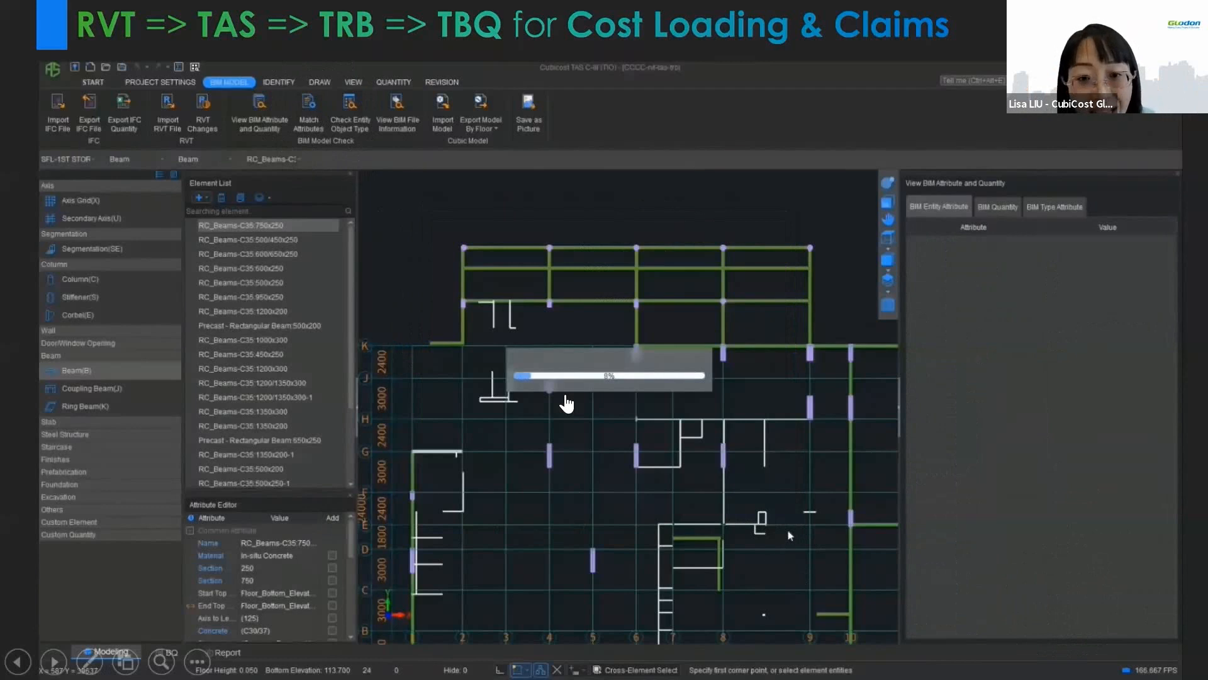
- Sort the beam element list by name and return to the start of the list
right_click(324, 246)
mouse_move(380, 405)
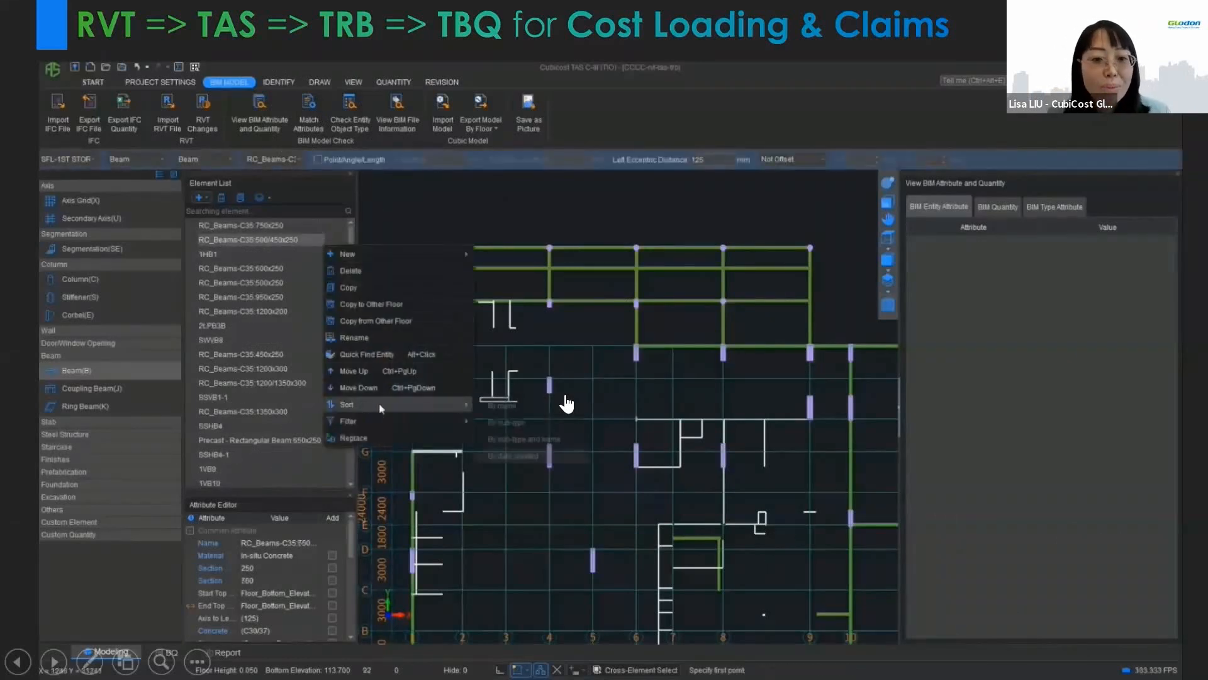
click(507, 406)
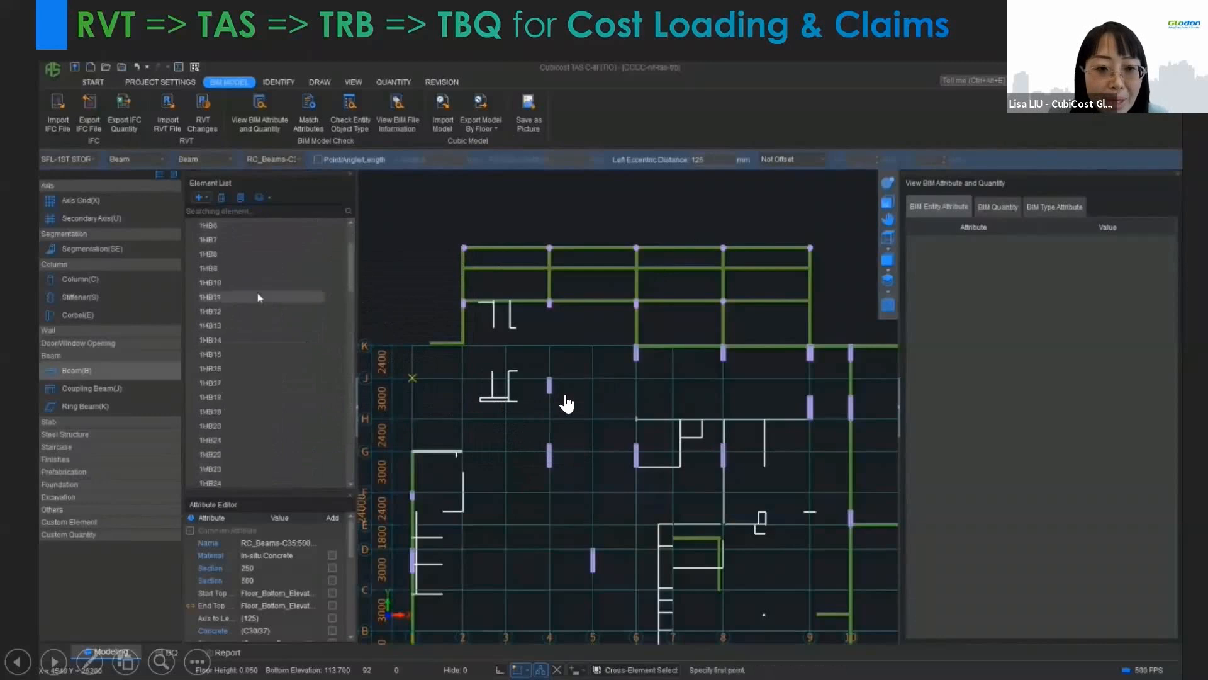
scroll(258, 298, up, 2)
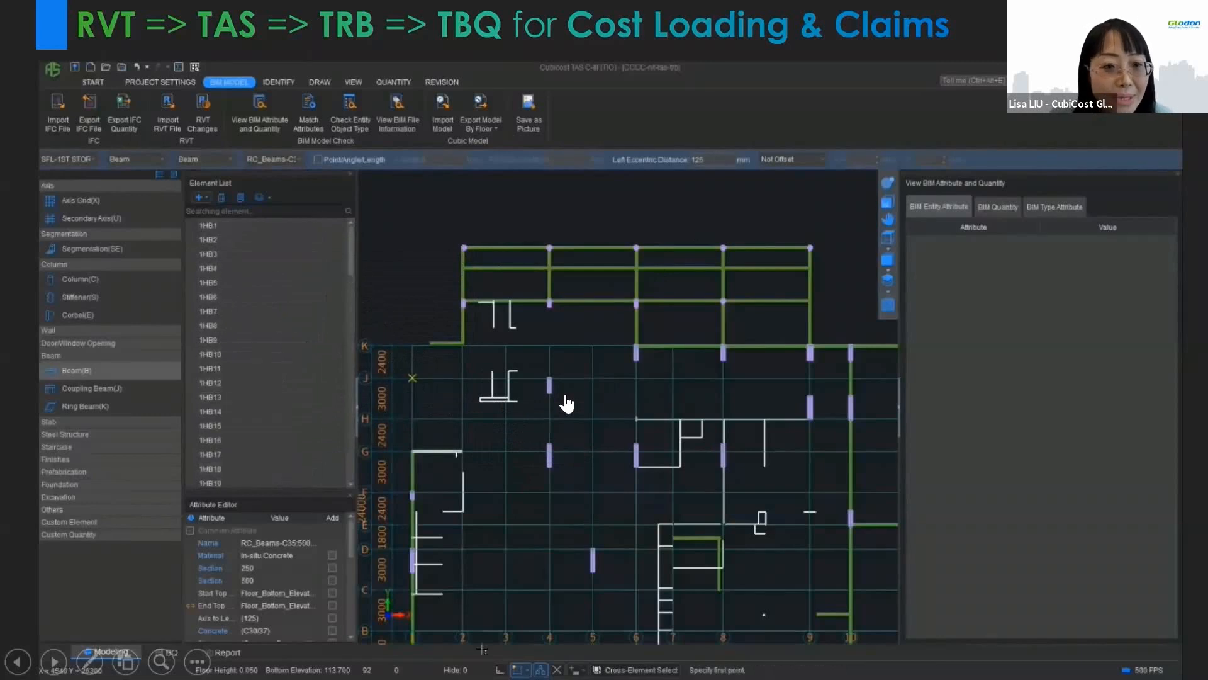
- Switch to the 1ST Storey Beam Schedule workbook in Excel and compare its beam marks with the element list, then minimize it
key(alt+Tab)
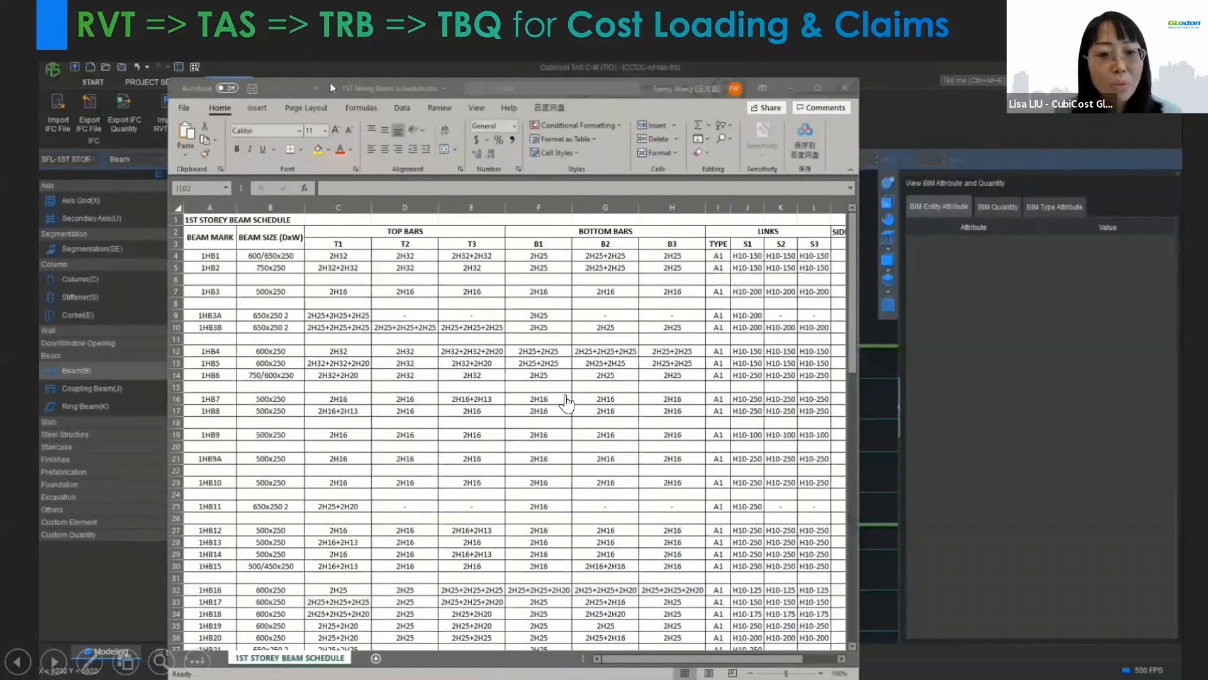
drag(329, 82, 464, 79)
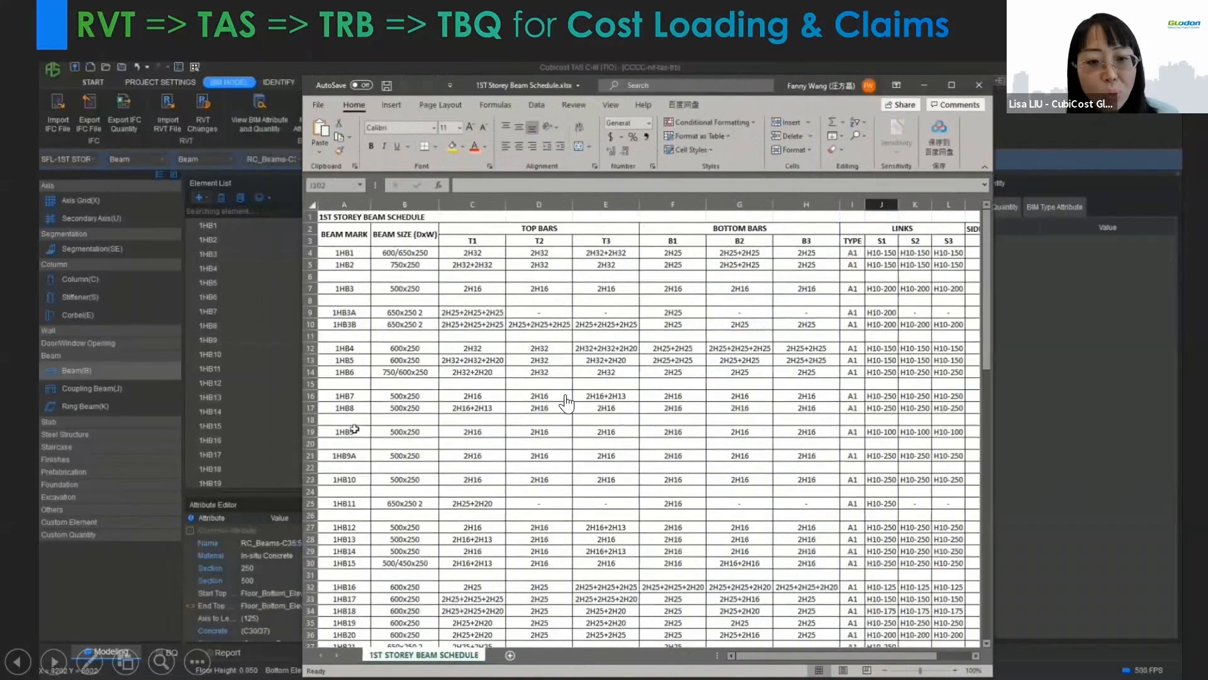
drag(355, 552, 355, 563)
click(1028, 134)
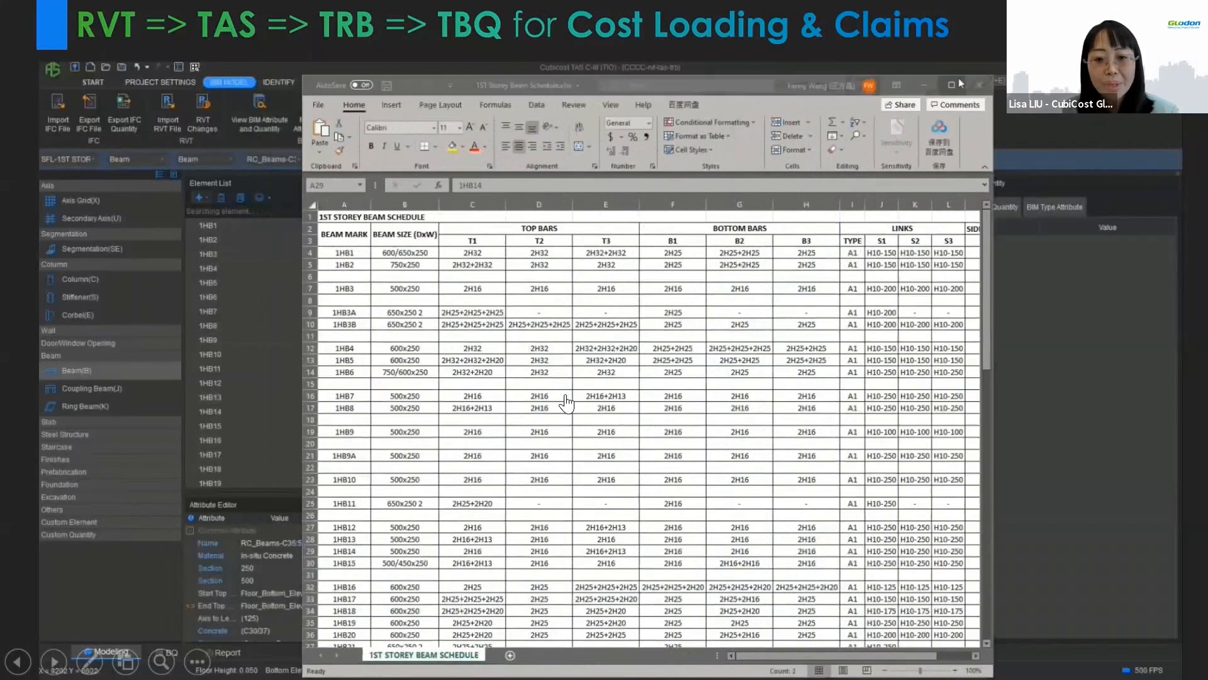
click(925, 86)
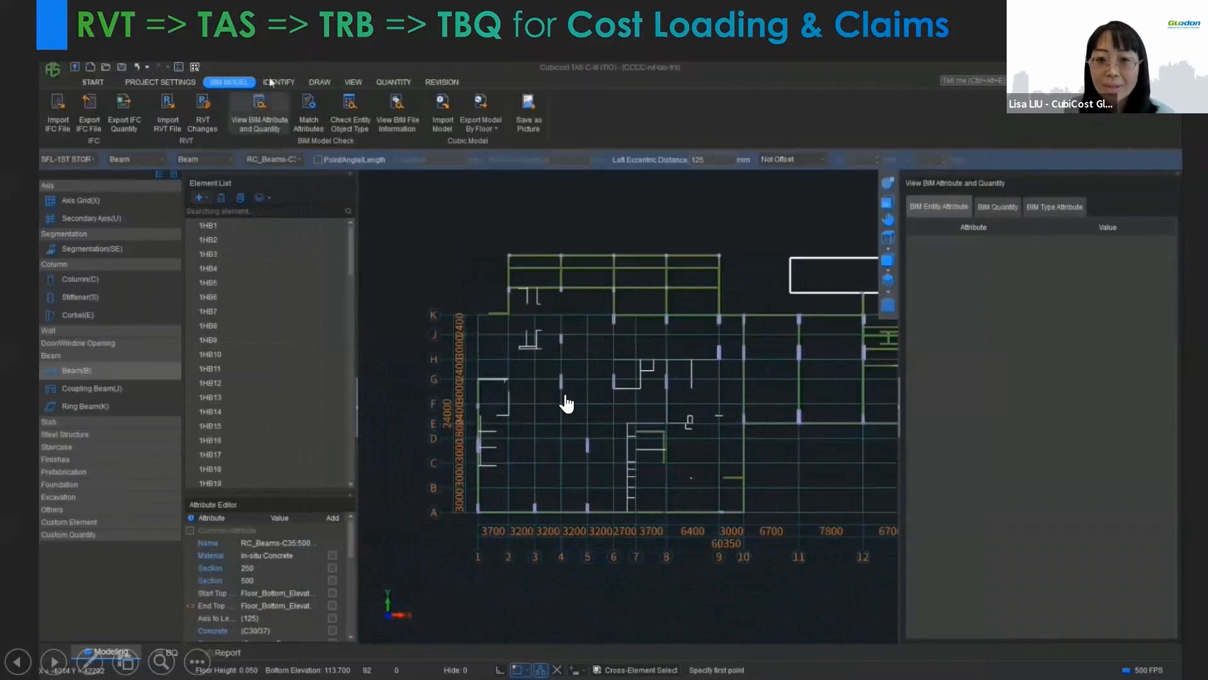
- Export the SFL-1ST STOREY model by floor as a TAS exchange file named CCCC-rvt-tas-trb in the CCCC folder
click(490, 130)
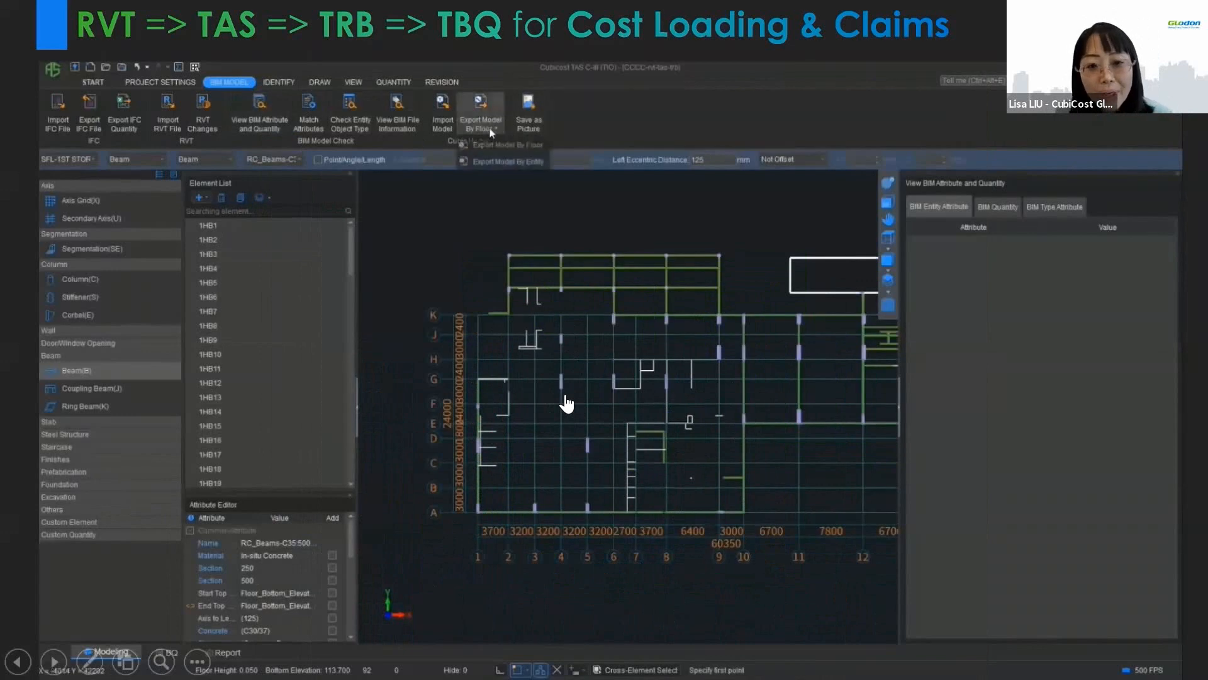
click(534, 146)
scroll(588, 378, down, 5)
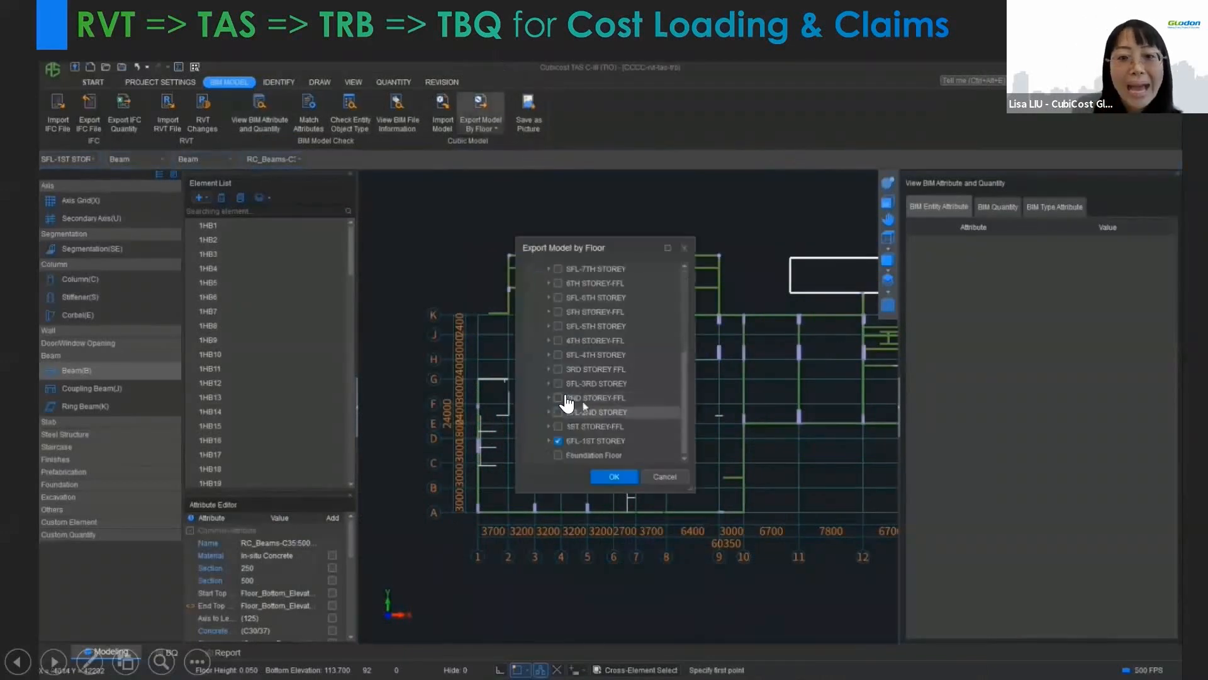
click(606, 478)
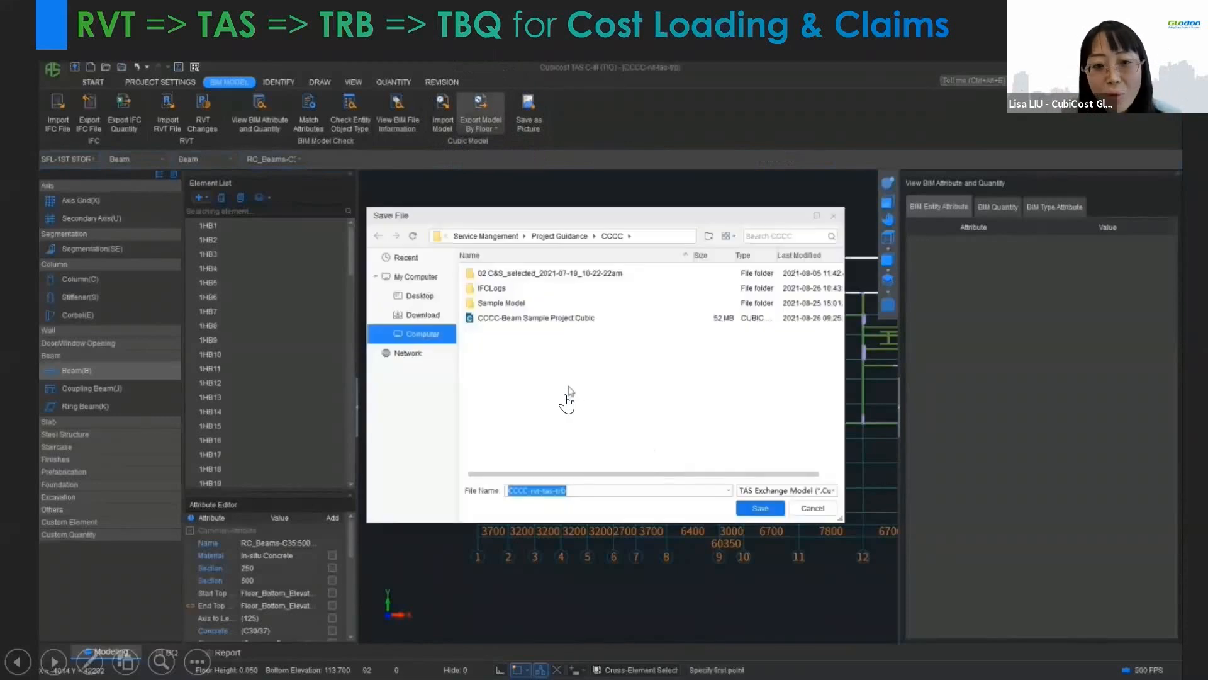
click(760, 507)
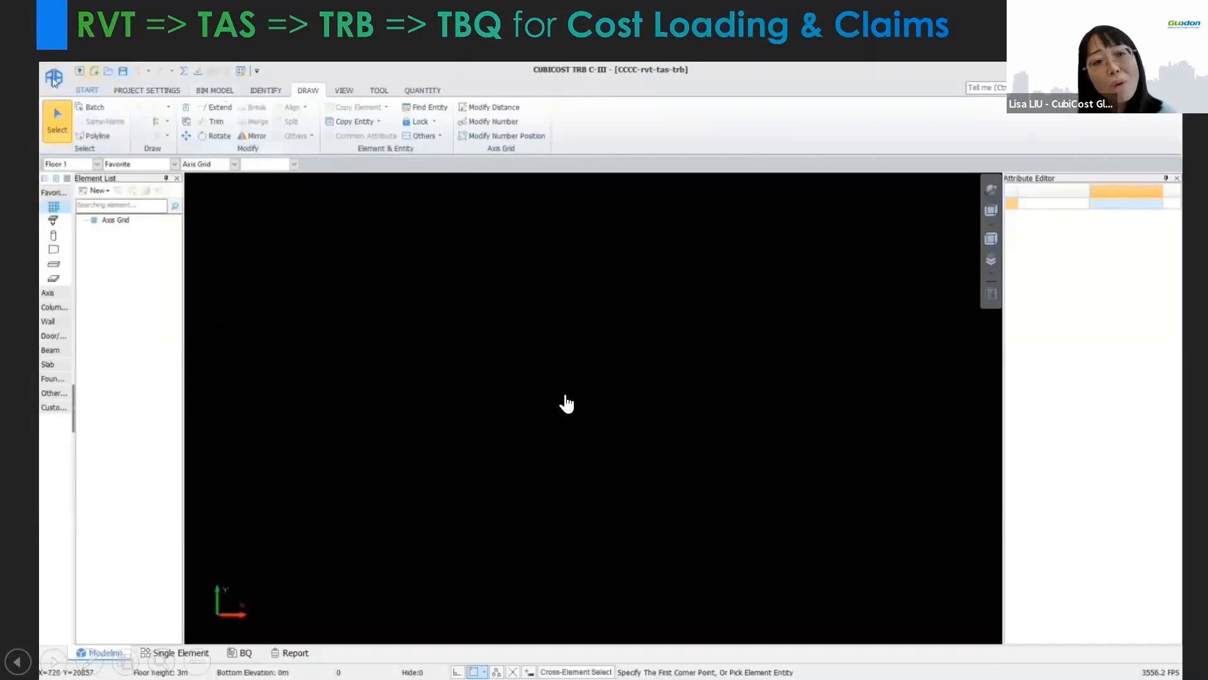
- In Cubicost TRB, start a model import and choose the file CCCC-rvt-tas-trb.Cubic
click(212, 92)
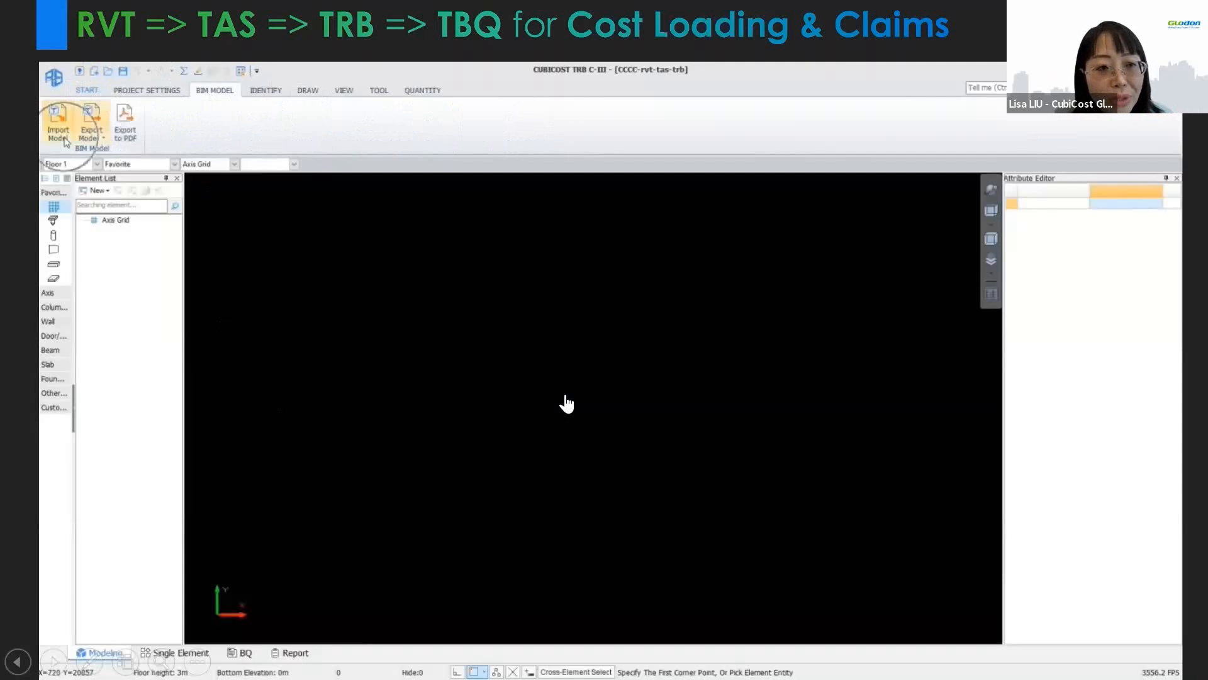
click(66, 140)
click(807, 369)
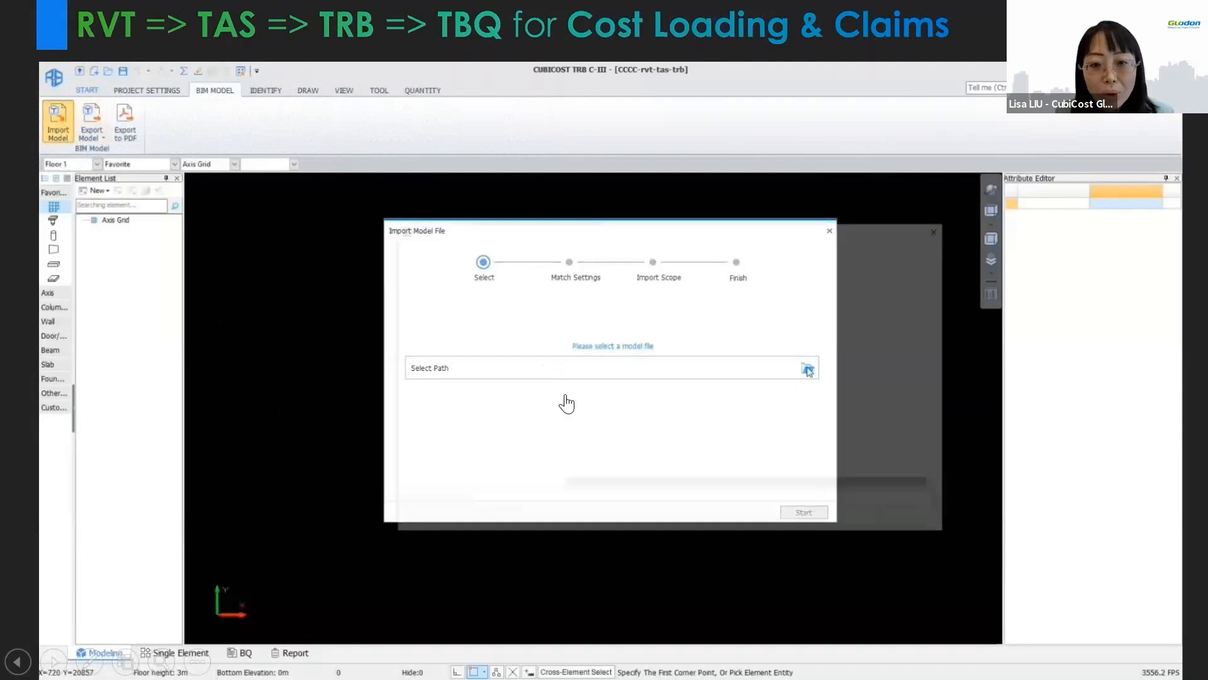
click(660, 356)
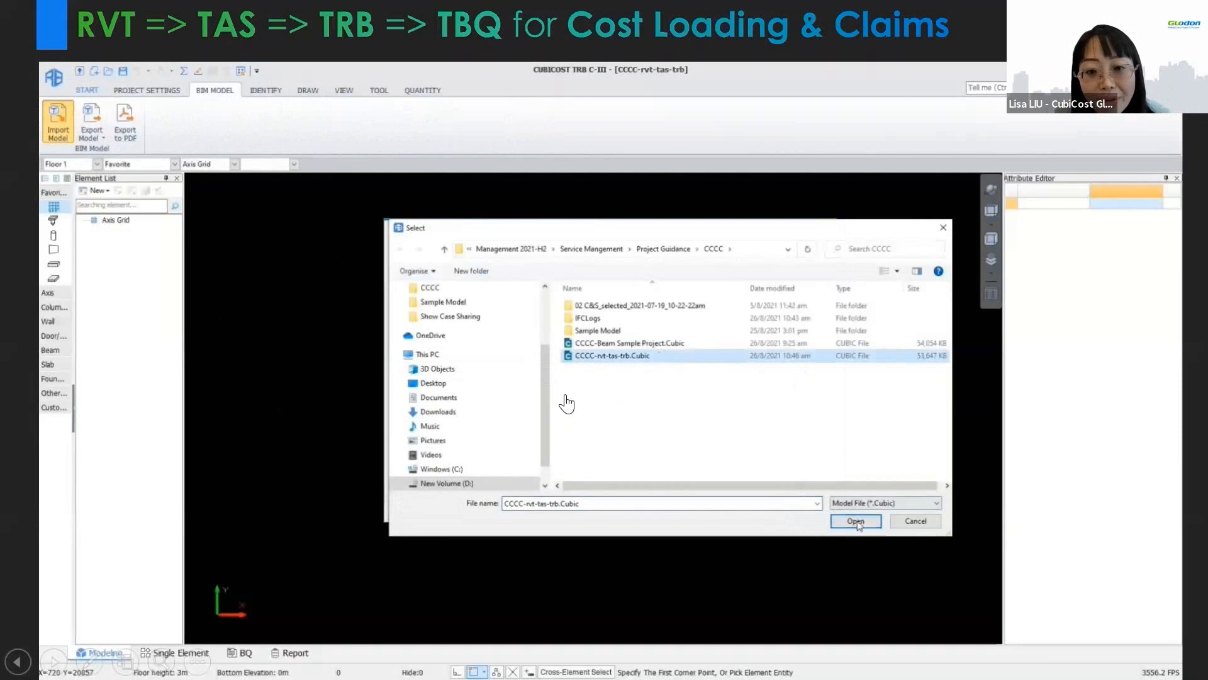
click(857, 522)
- Complete the import of SFL-1ST STOREY, overwriting same-type entities and same-name attributes, and display the beam elements
click(814, 511)
click(815, 512)
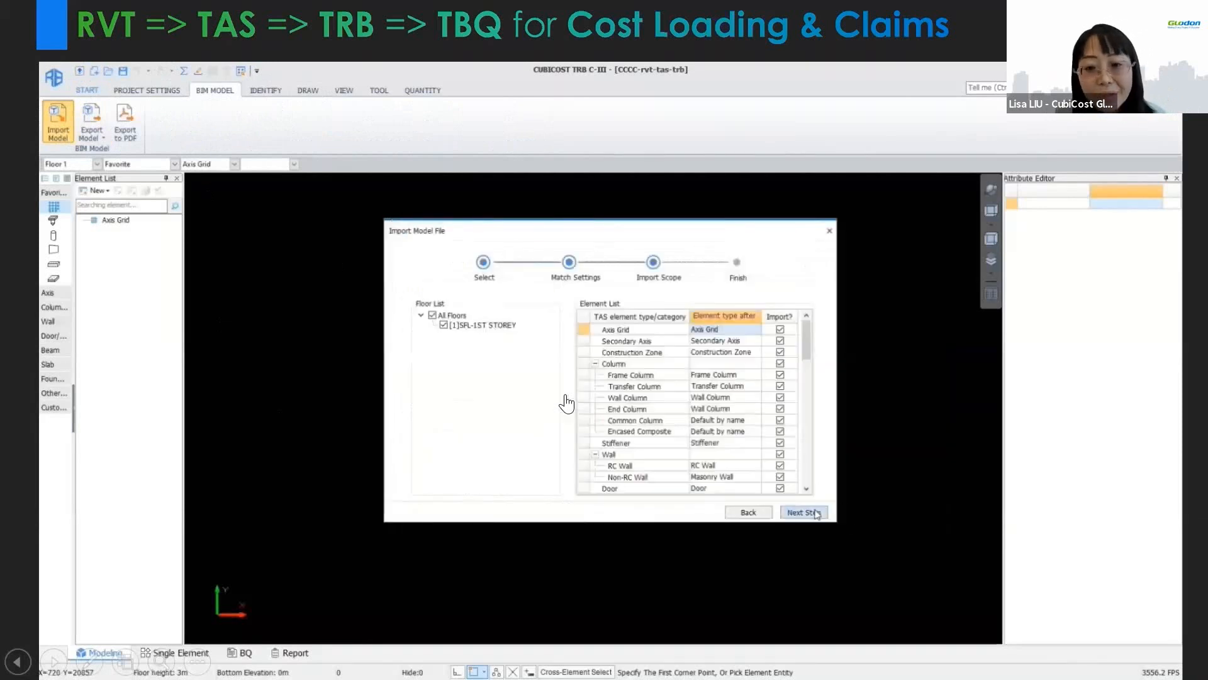
click(803, 512)
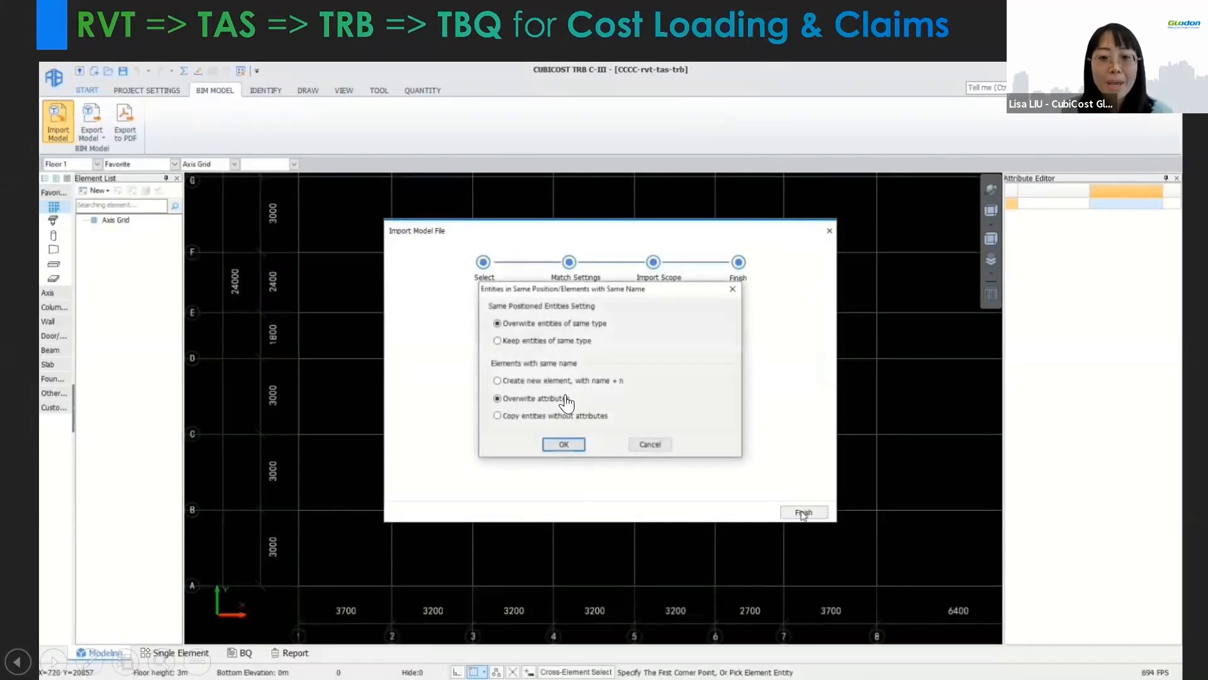
click(571, 444)
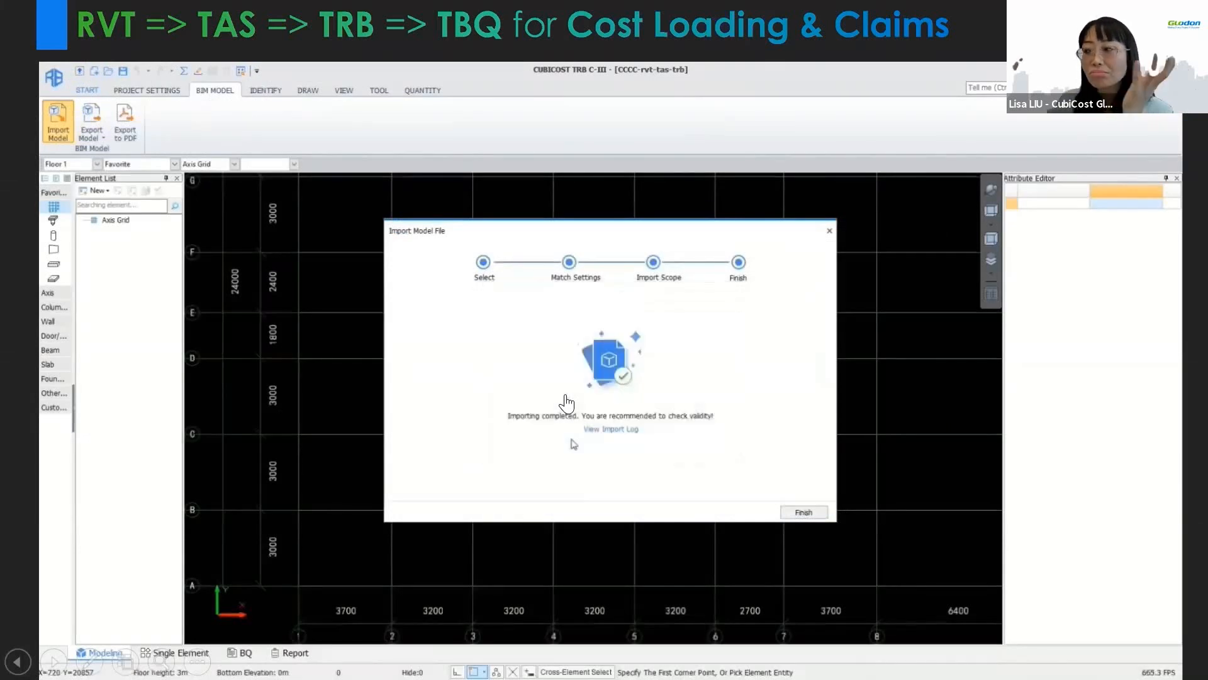
click(806, 516)
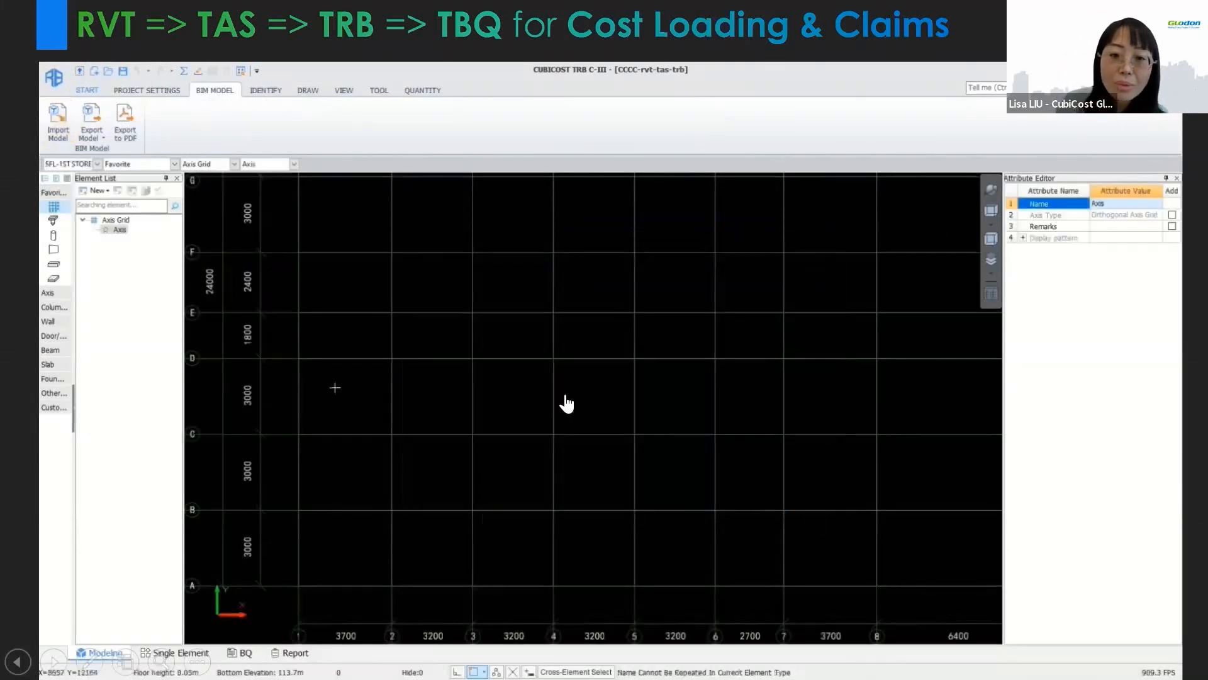
click(58, 352)
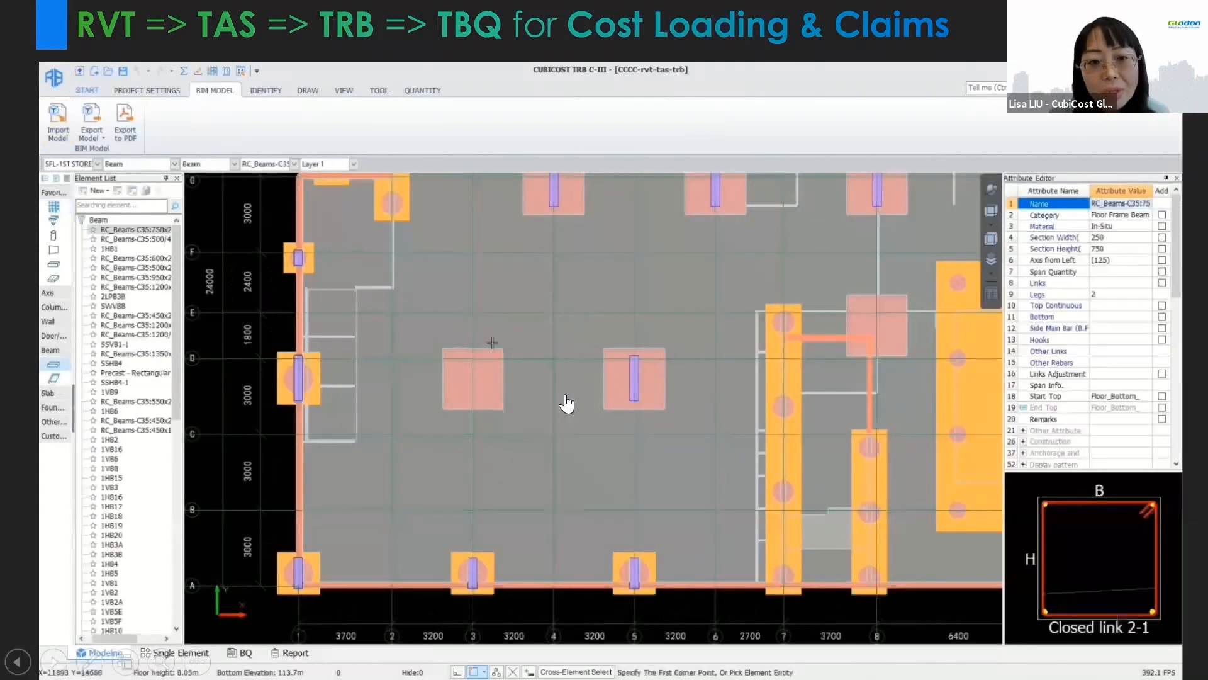
- Select beam 1HB24A along the upper edge of the first-storey plan and calculate the selected entity
middle_drag(493, 343, 467, 516)
middle_drag(535, 314, 475, 629)
scroll(480, 447, down, 2)
scroll(517, 359, up, 6)
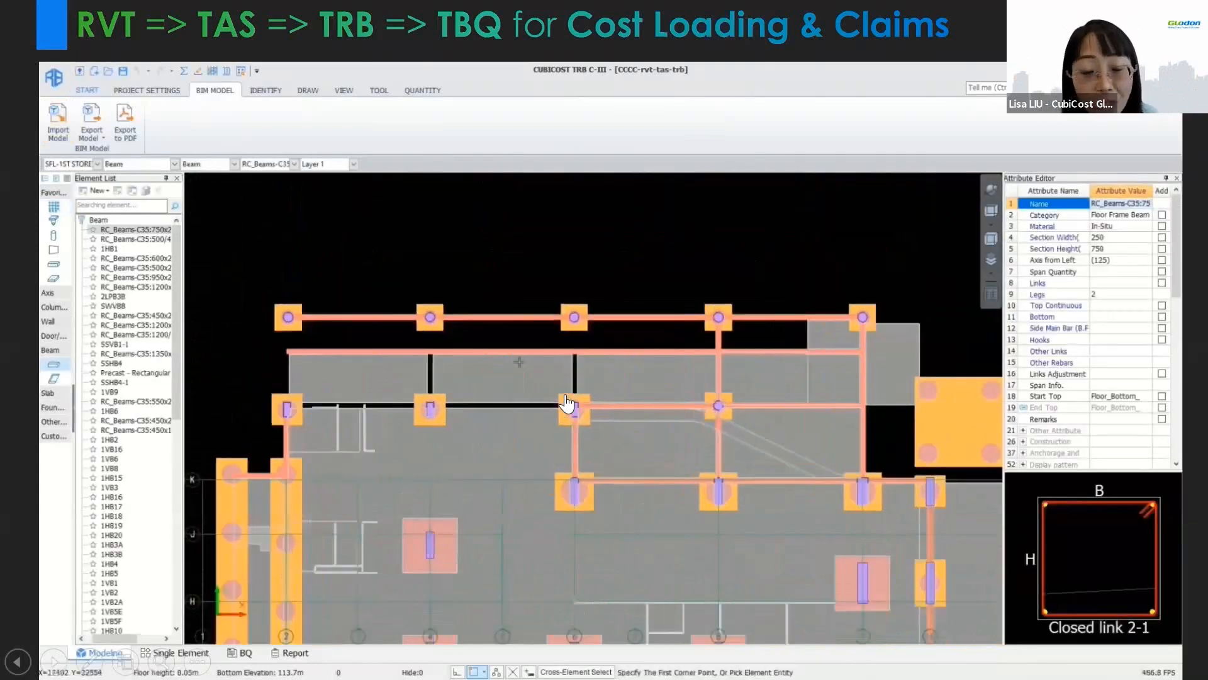
right_click(472, 356)
click(462, 357)
key(Escape)
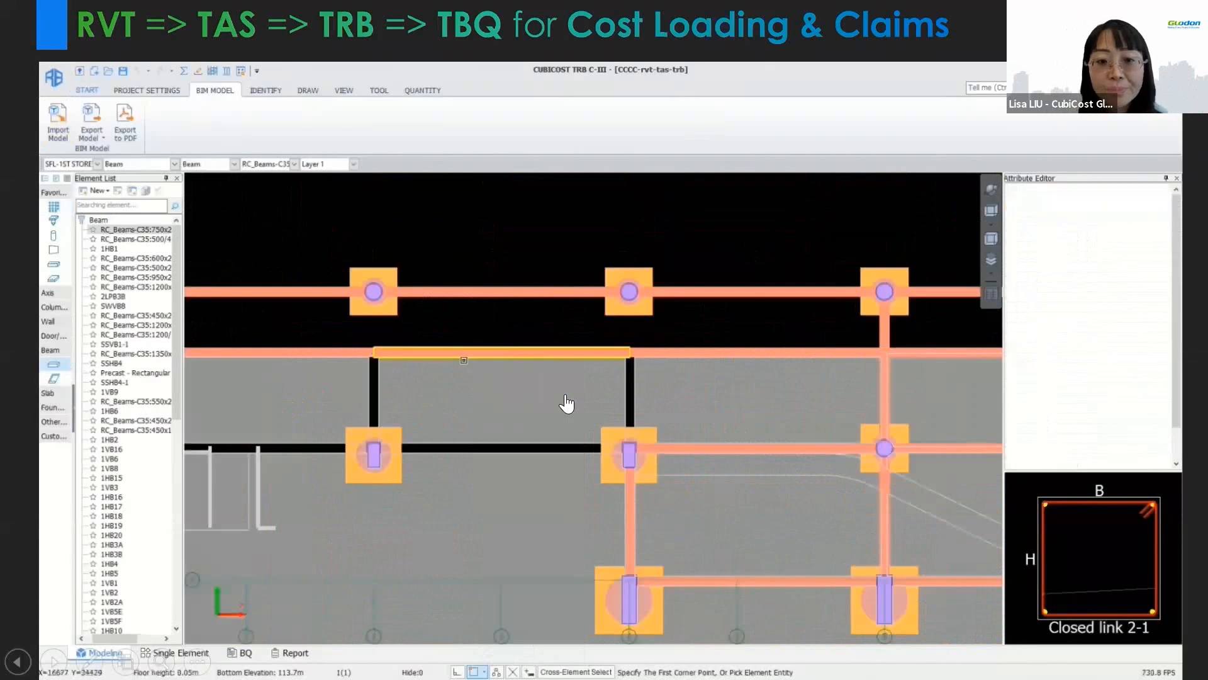
right_click(567, 404)
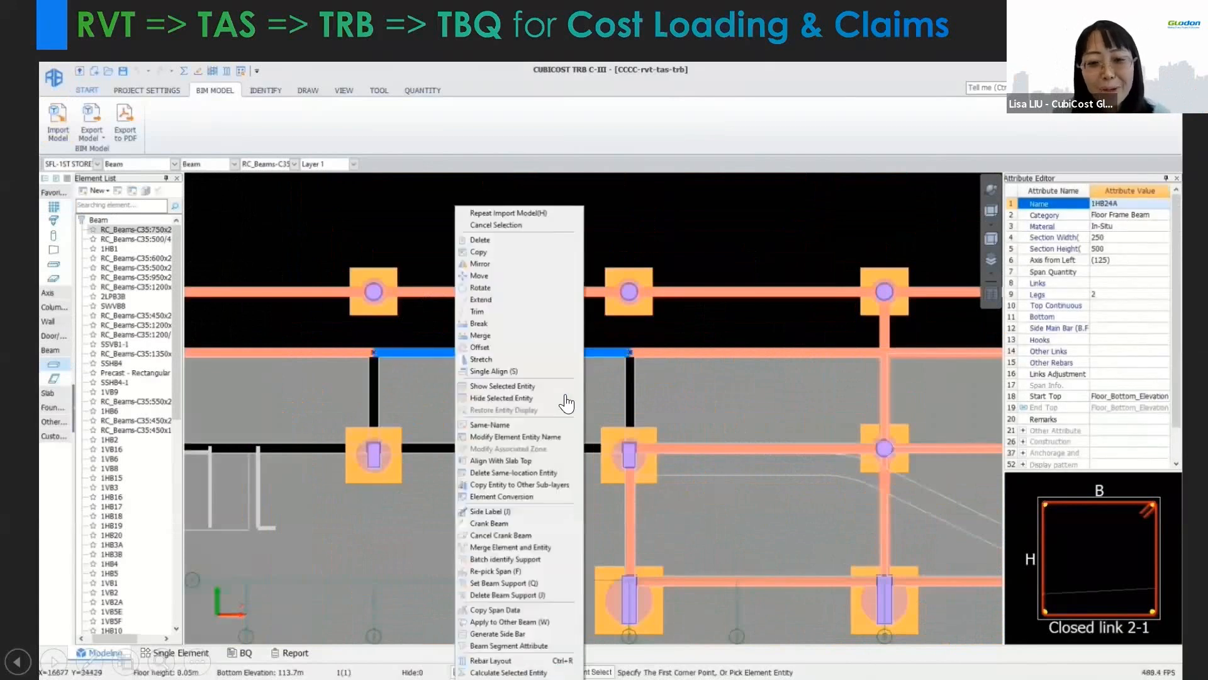
key(Escape)
right_click(567, 403)
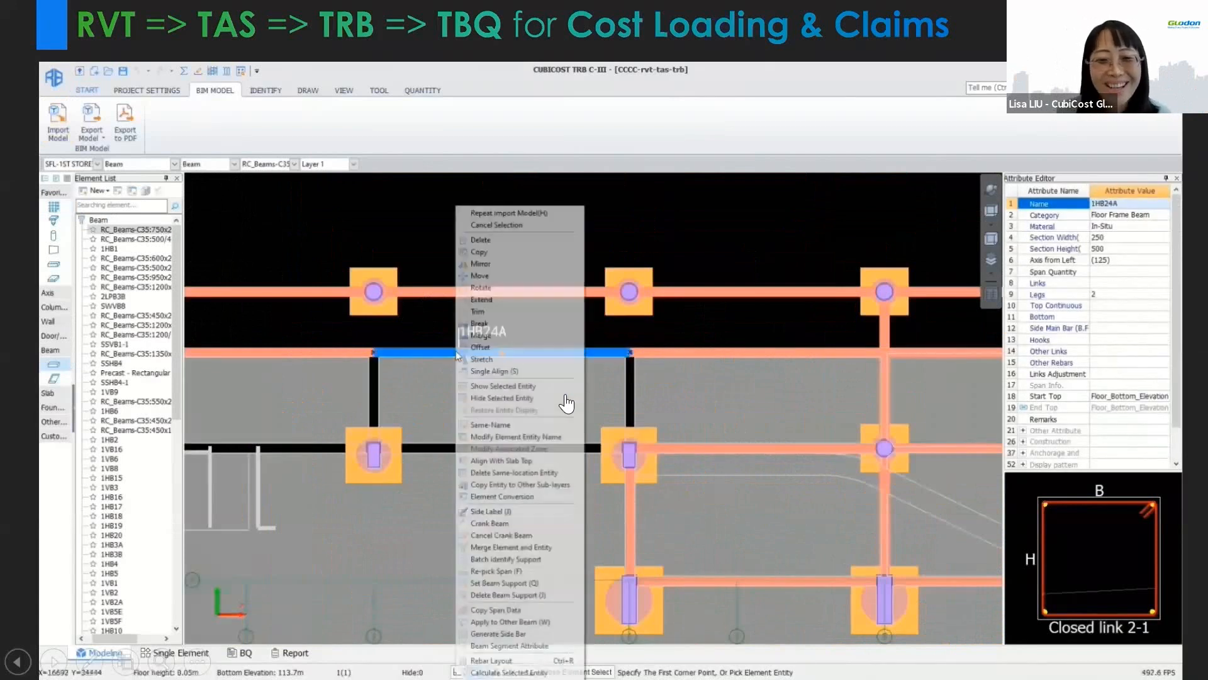
click(520, 673)
key(Return)
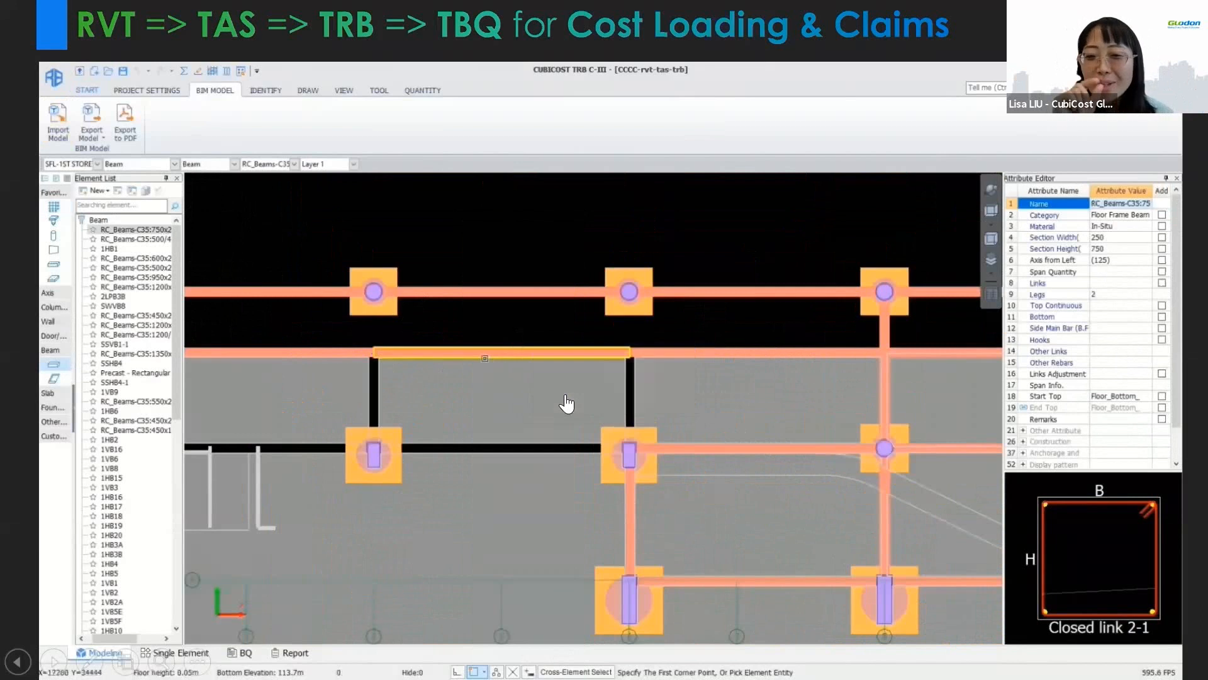
- Try to display the 3D rebar of beam 1HB24A
click(416, 90)
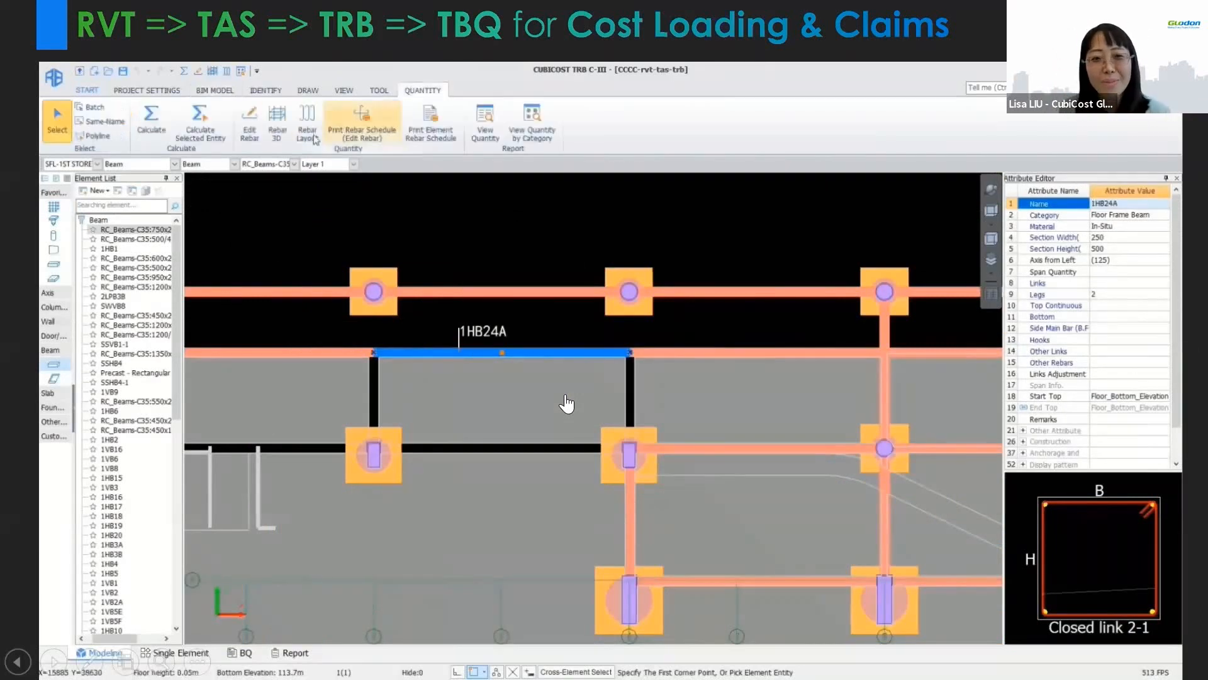
click(276, 120)
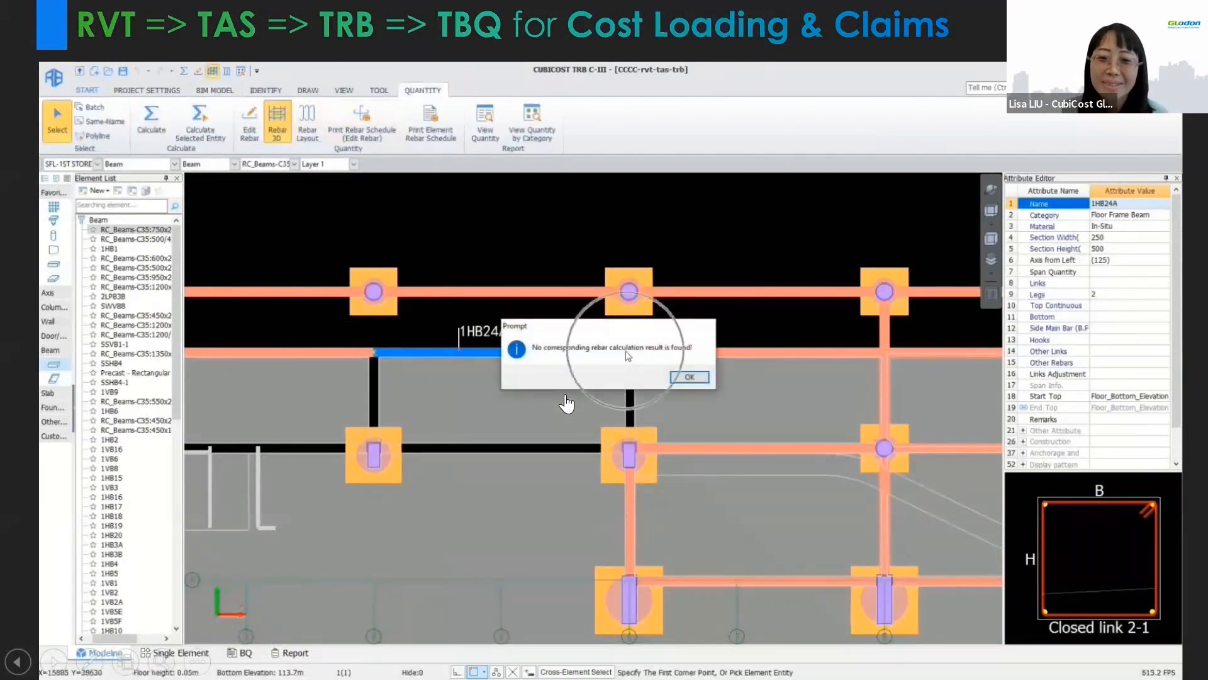
click(686, 376)
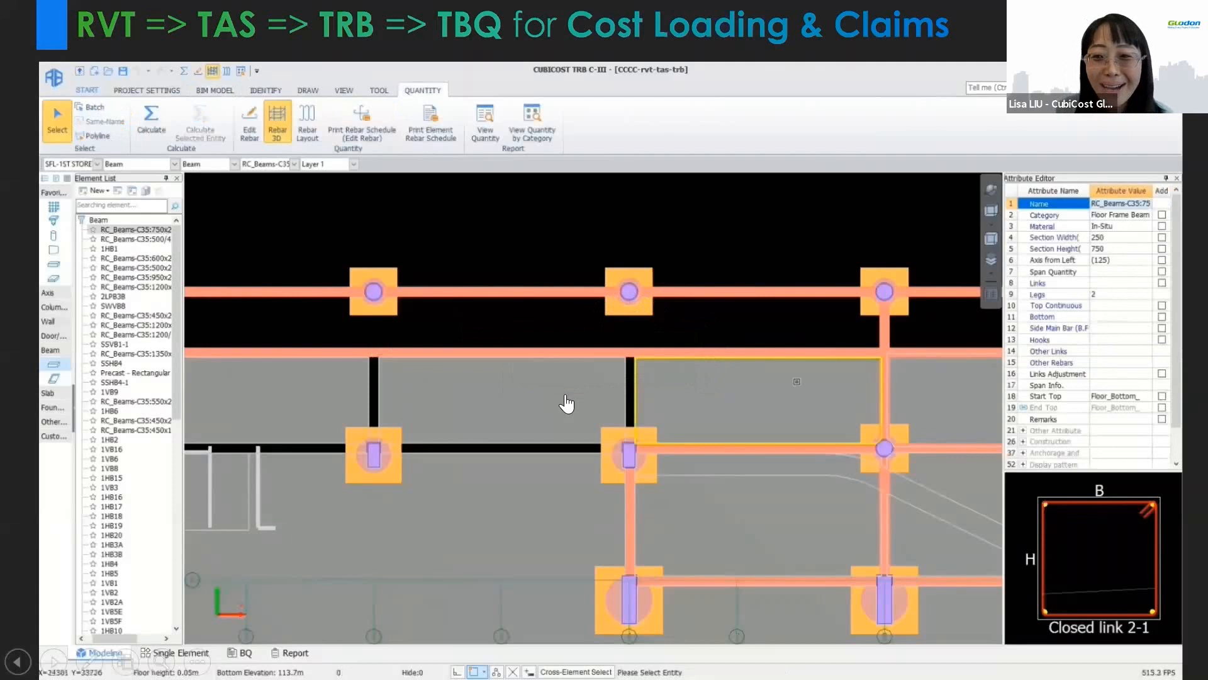
- Sort the beam element list by name
click(143, 248)
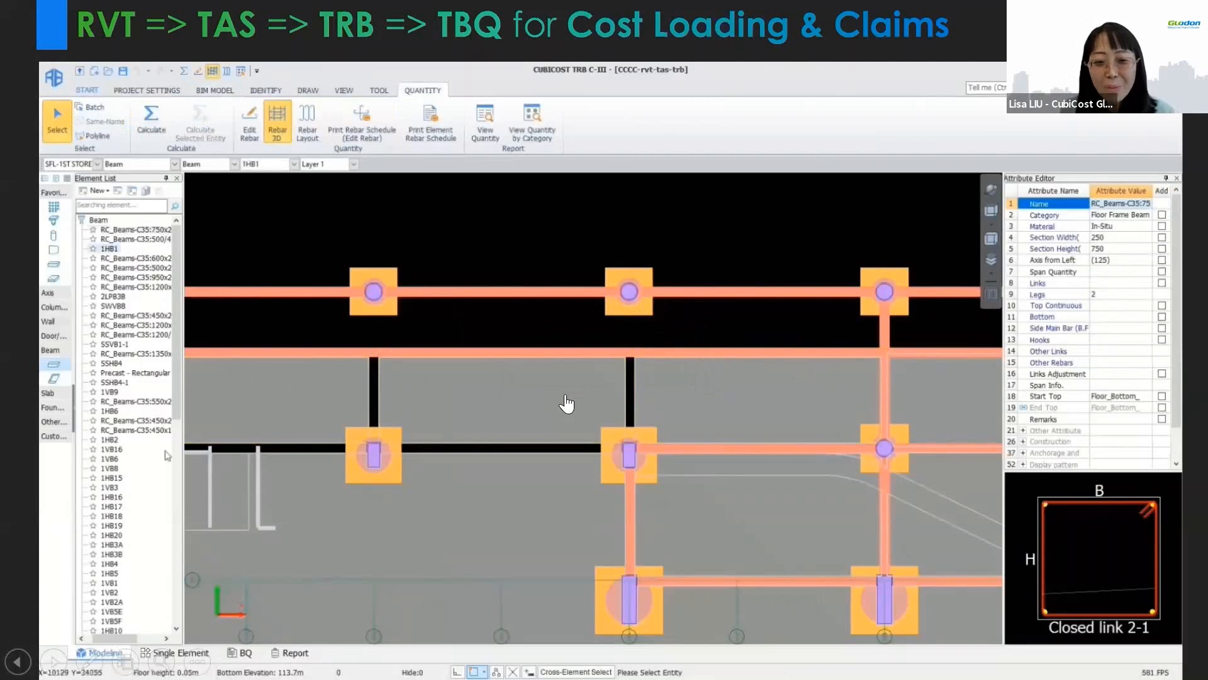
right_click(143, 249)
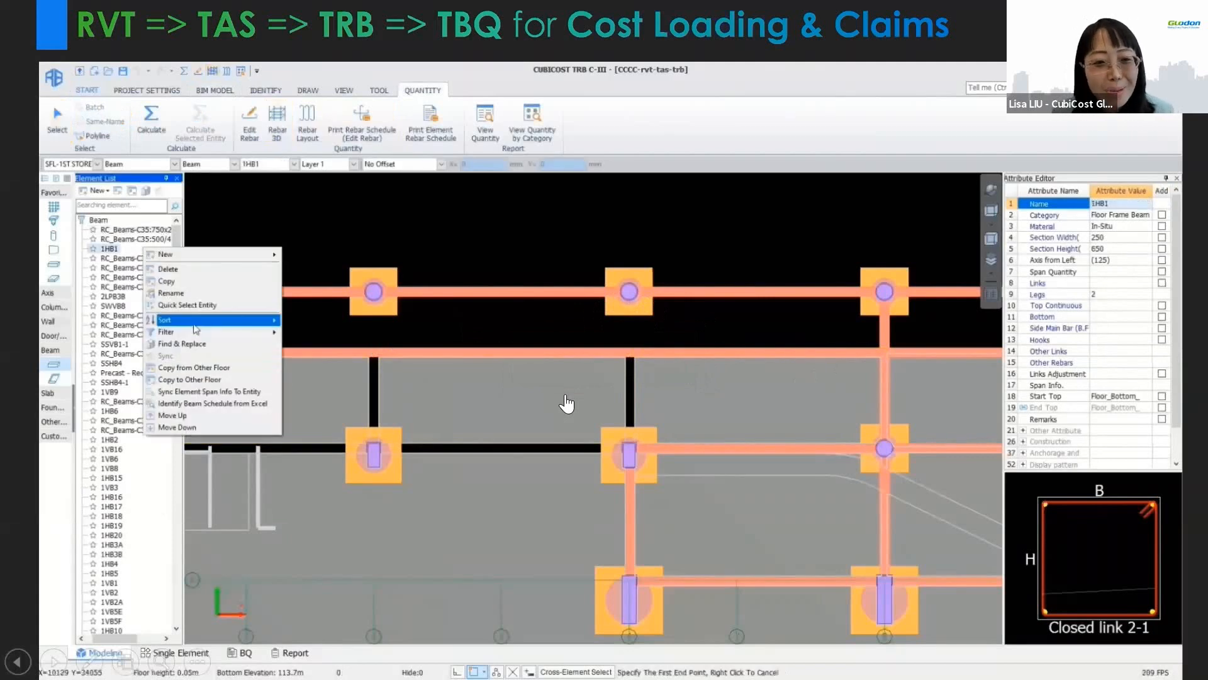
mouse_move(189, 320)
click(312, 319)
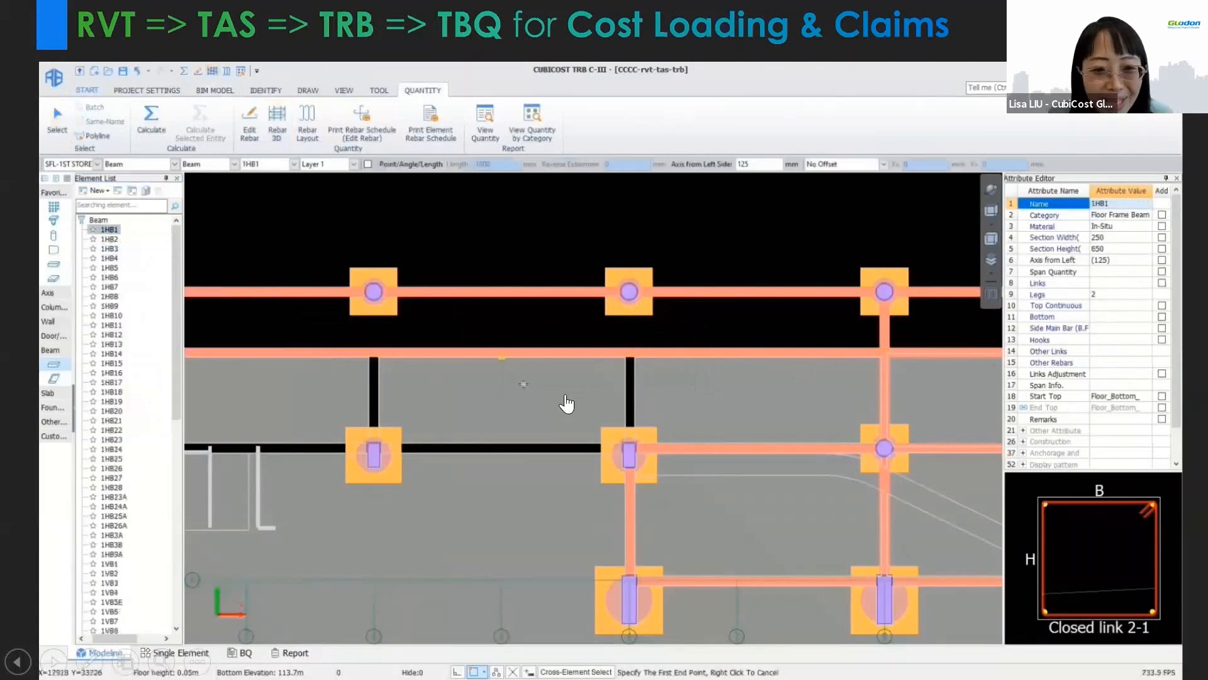
scroll(567, 403, down, 5)
middle_drag(567, 379, 410, 363)
scroll(504, 423, up, 5)
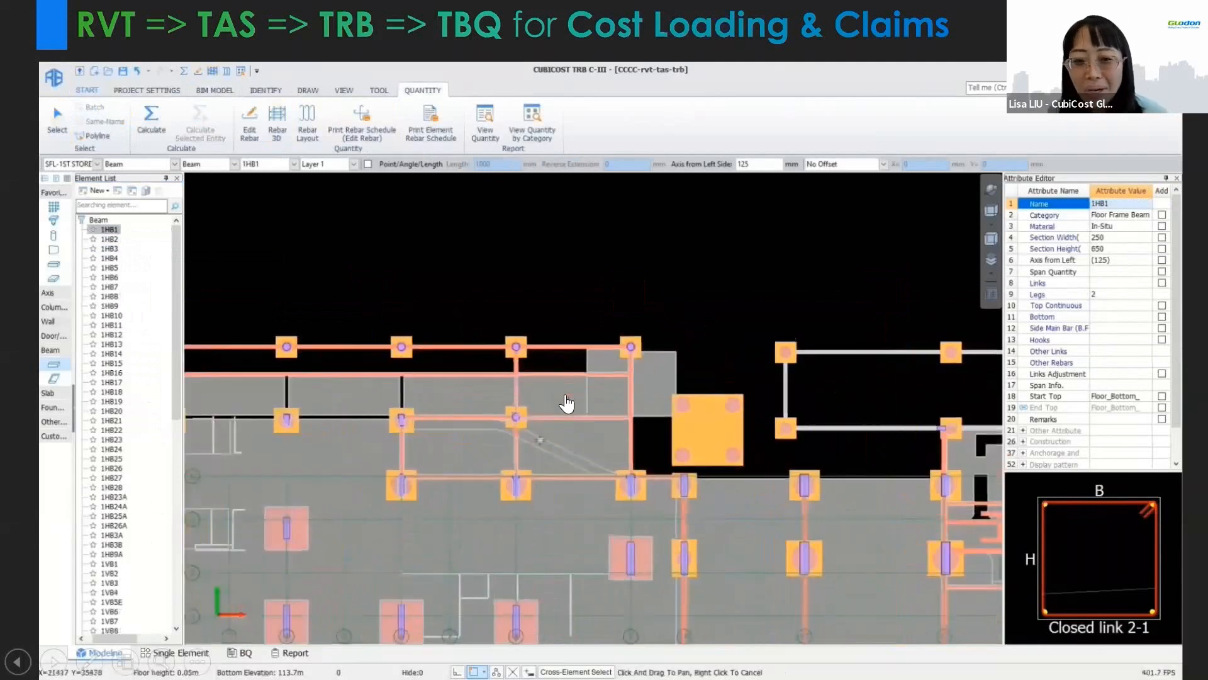
right_click(414, 415)
click(414, 414)
click(566, 403)
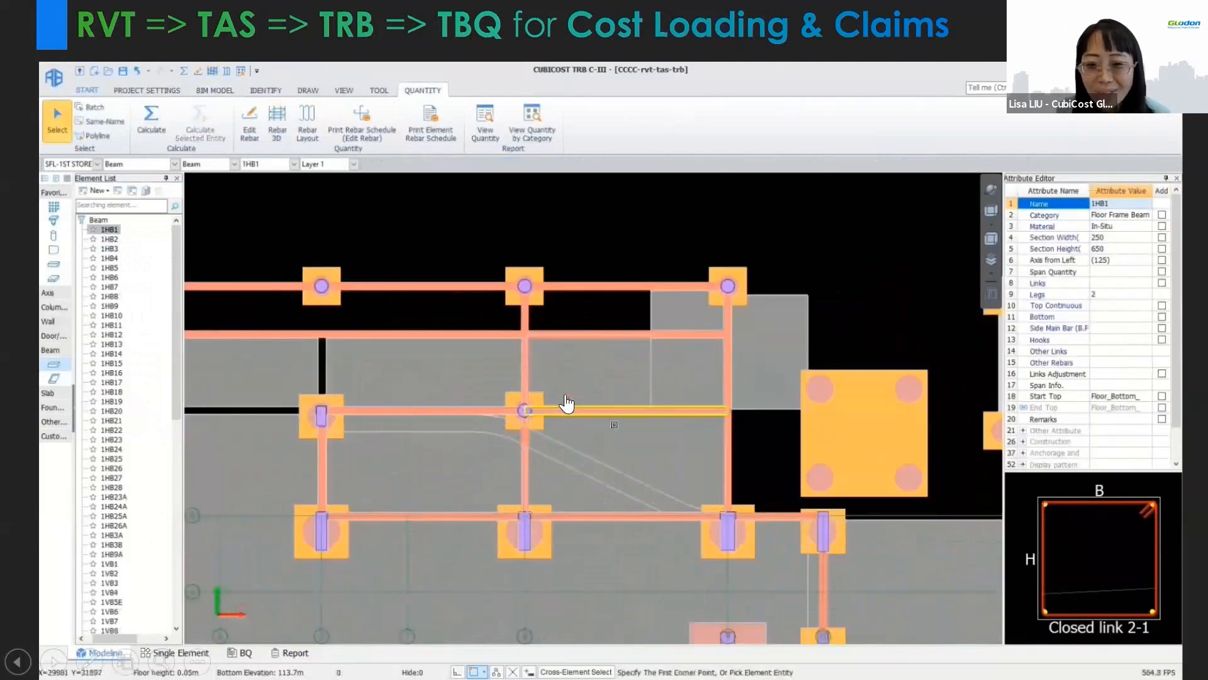
key(Escape)
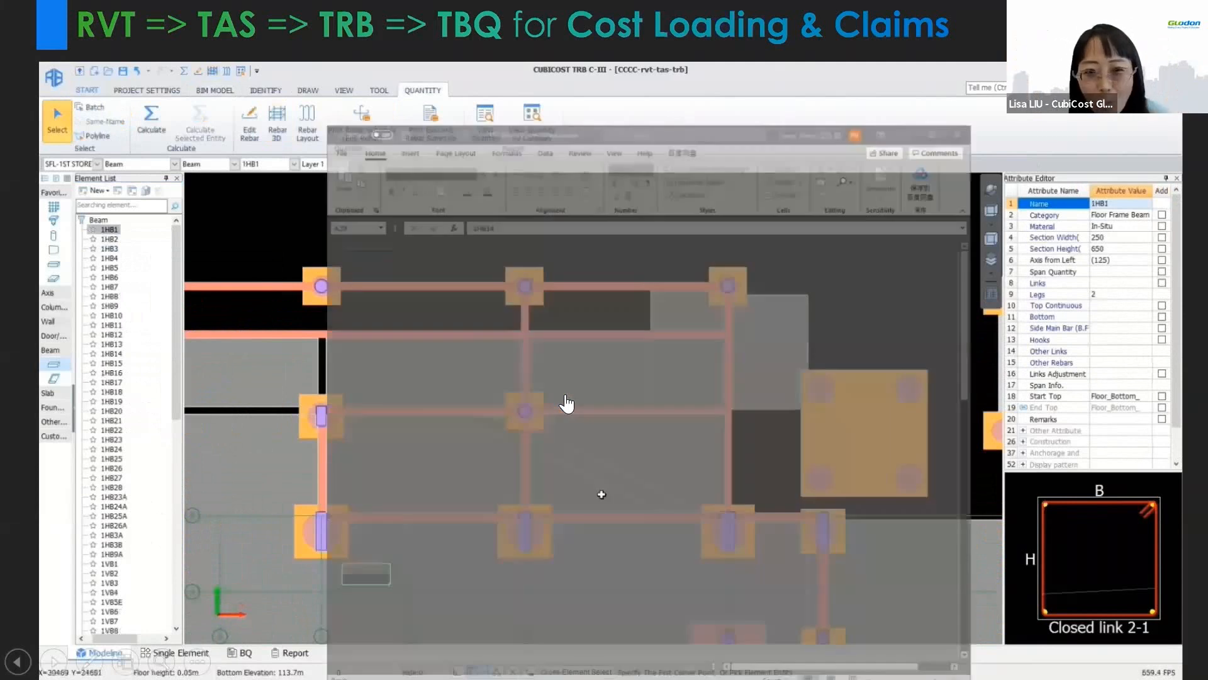
- Review the beam schedule in the 1ST Storey Beam Schedule workbook in Excel, highlighting rows 1HB27 and 1HB28, and return to Cubicost TRB
scroll(567, 403, down, 10)
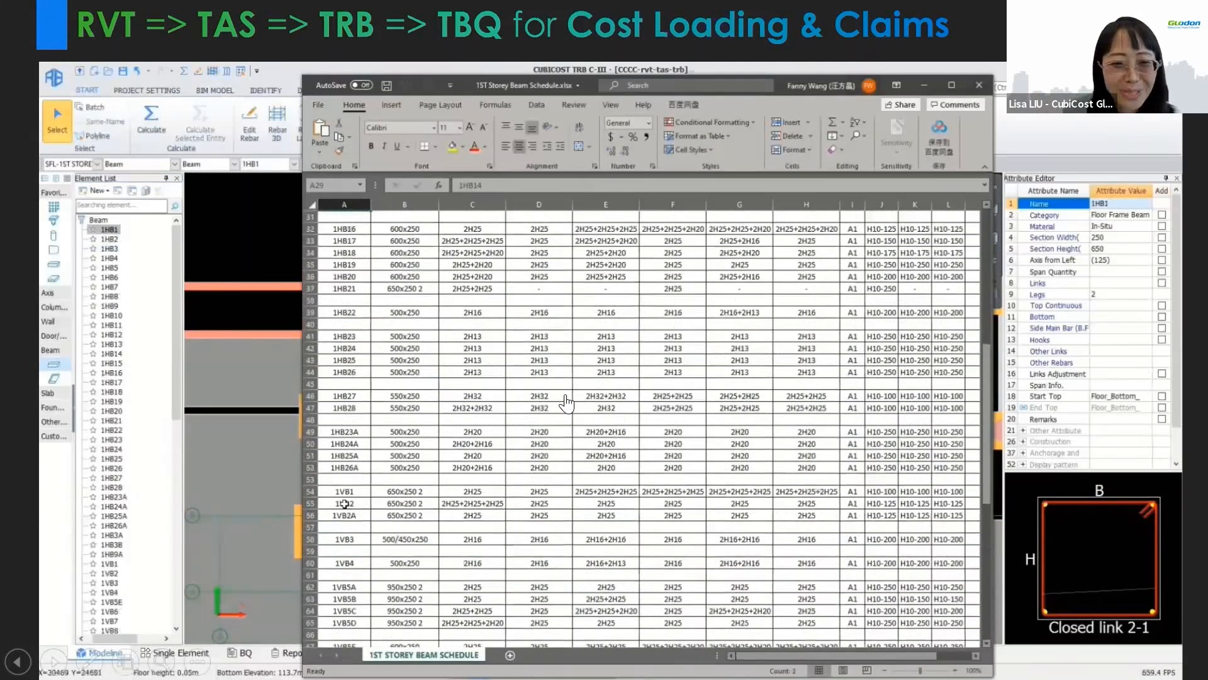
scroll(567, 403, down, 9)
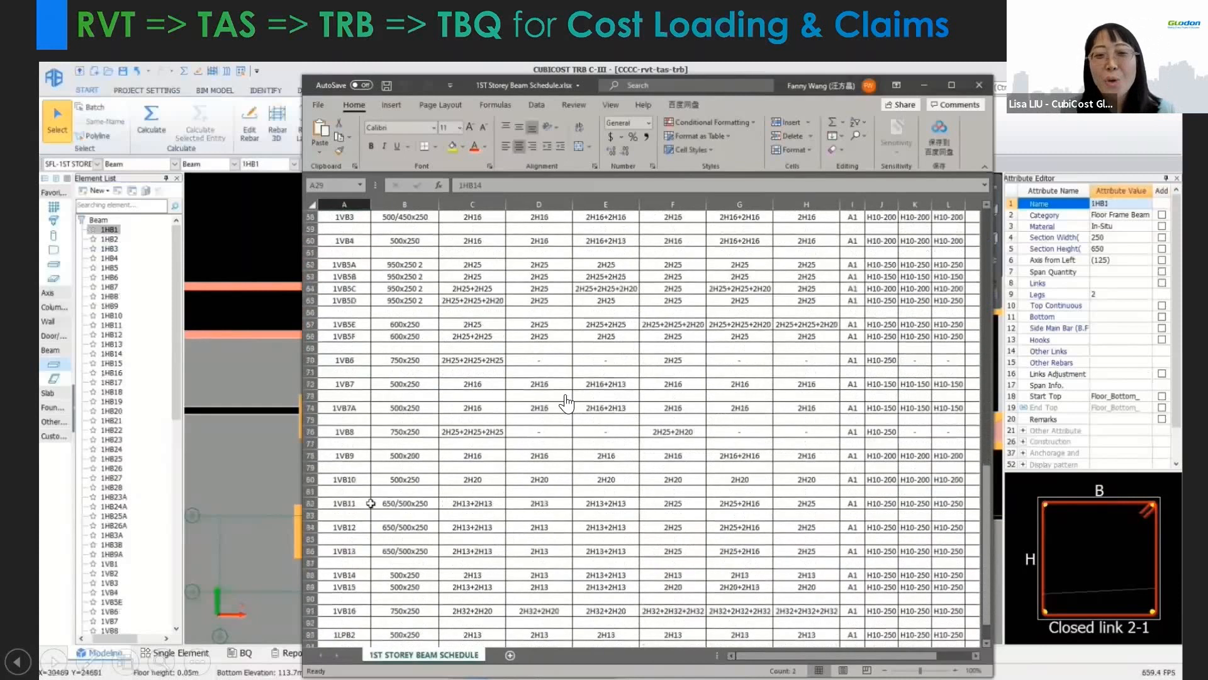
scroll(567, 404, up, 7)
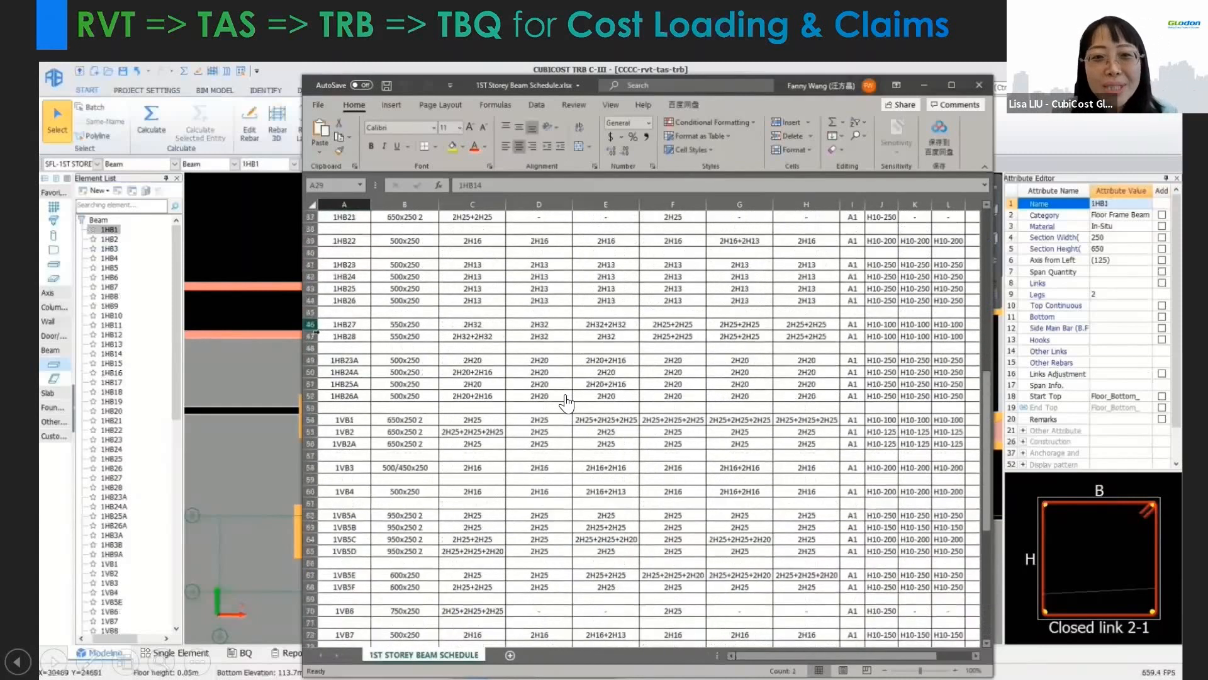
drag(313, 324, 313, 336)
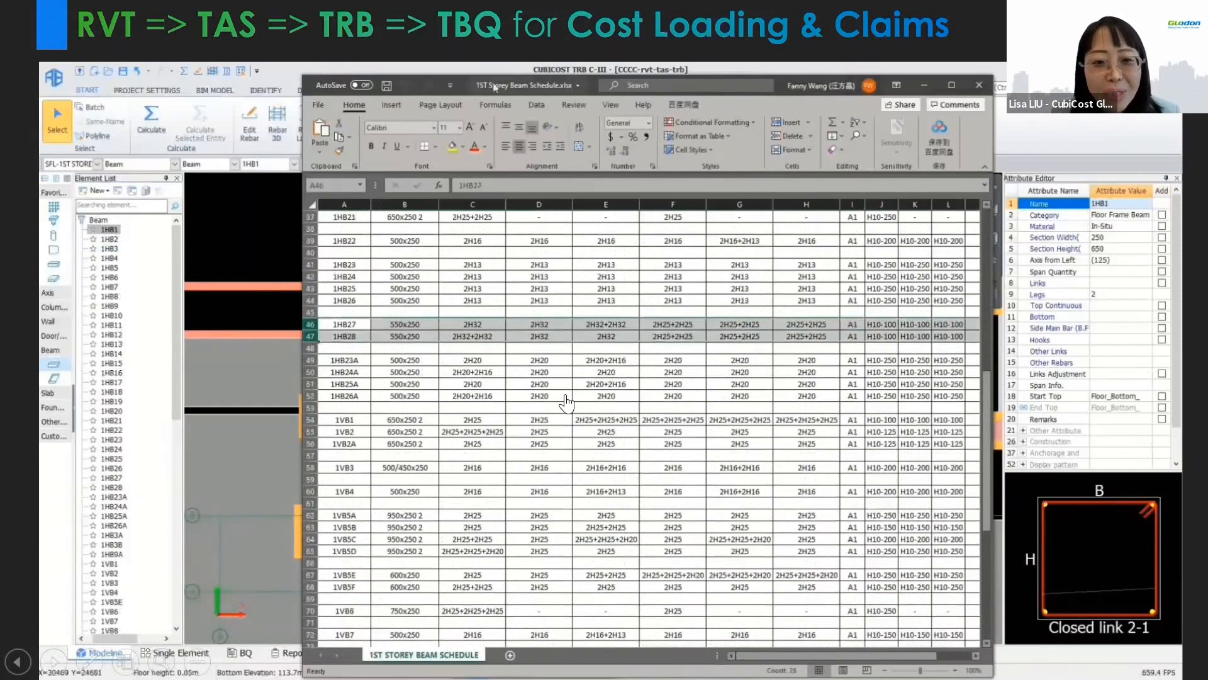
drag(495, 88, 882, 116)
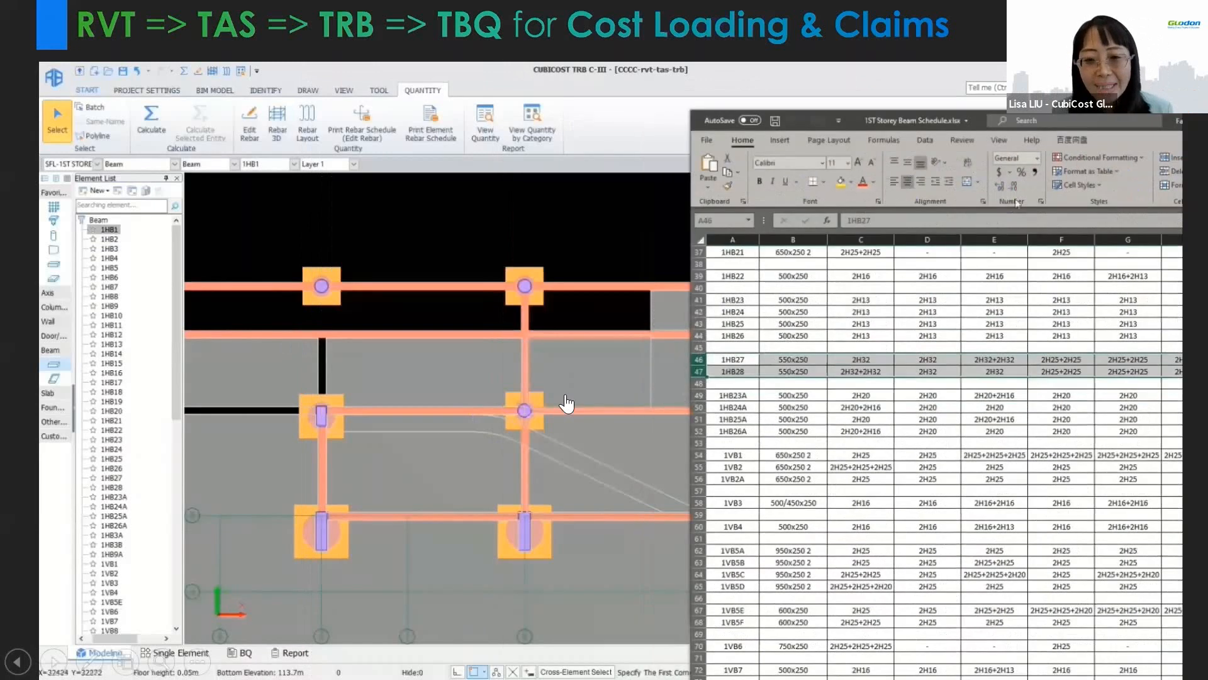
drag(942, 126, 775, 129)
click(399, 317)
middle_drag(399, 318, 456, 322)
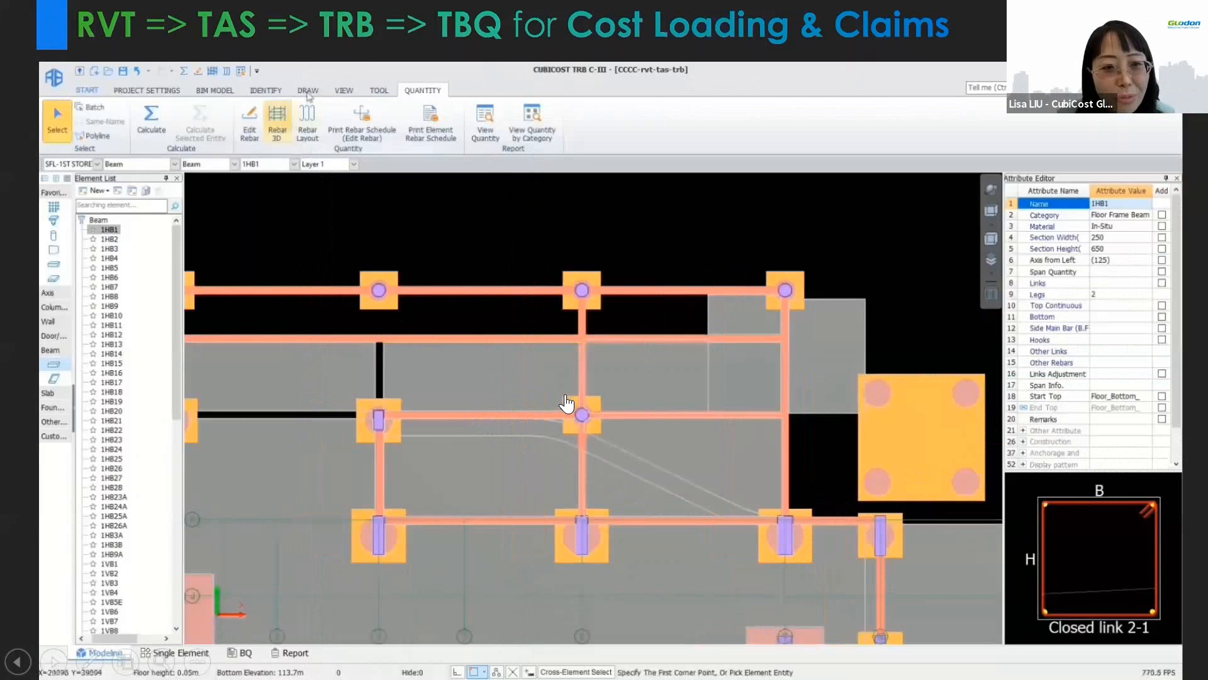
- Start Identify Schedule for Excel and load 1ST Storey Beam Schedule.xlsx from the Sample Model folder
click(267, 90)
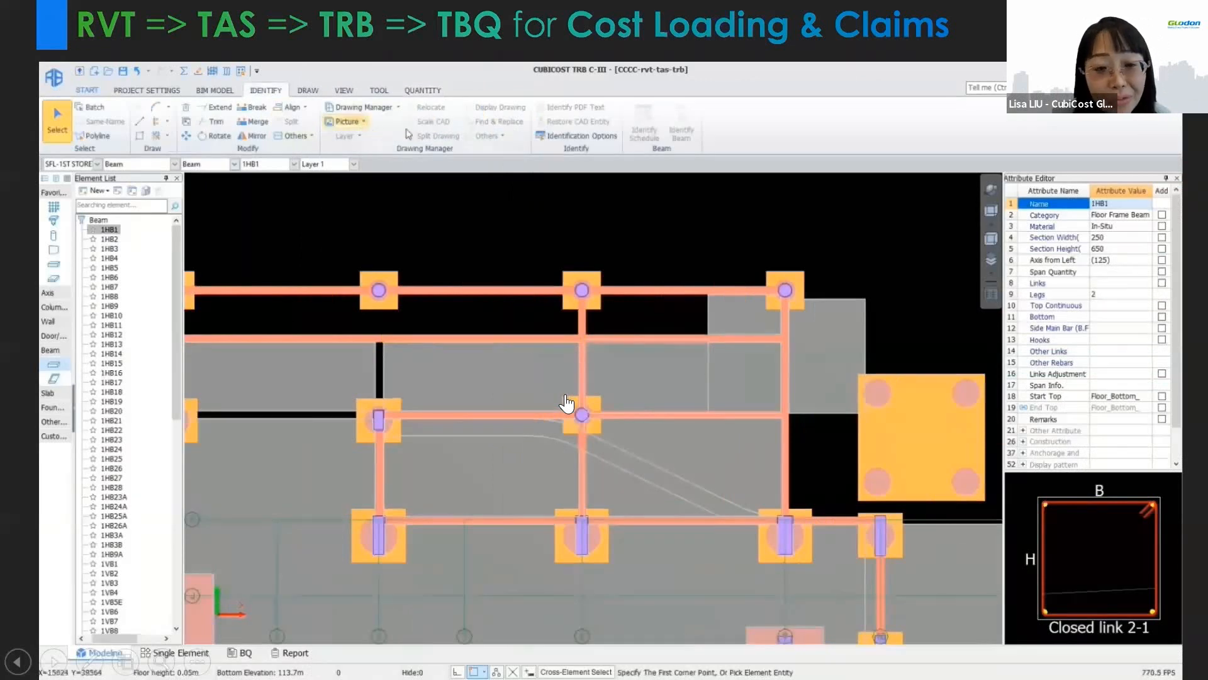
click(308, 90)
click(485, 123)
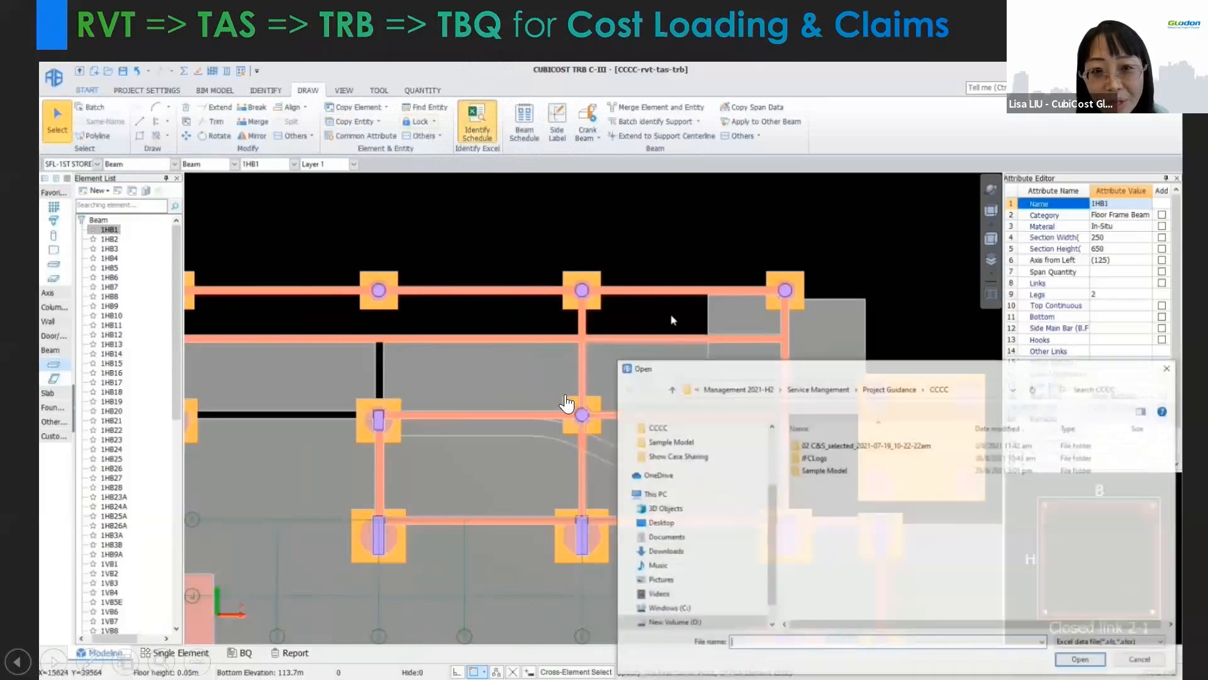
drag(740, 375, 385, 320)
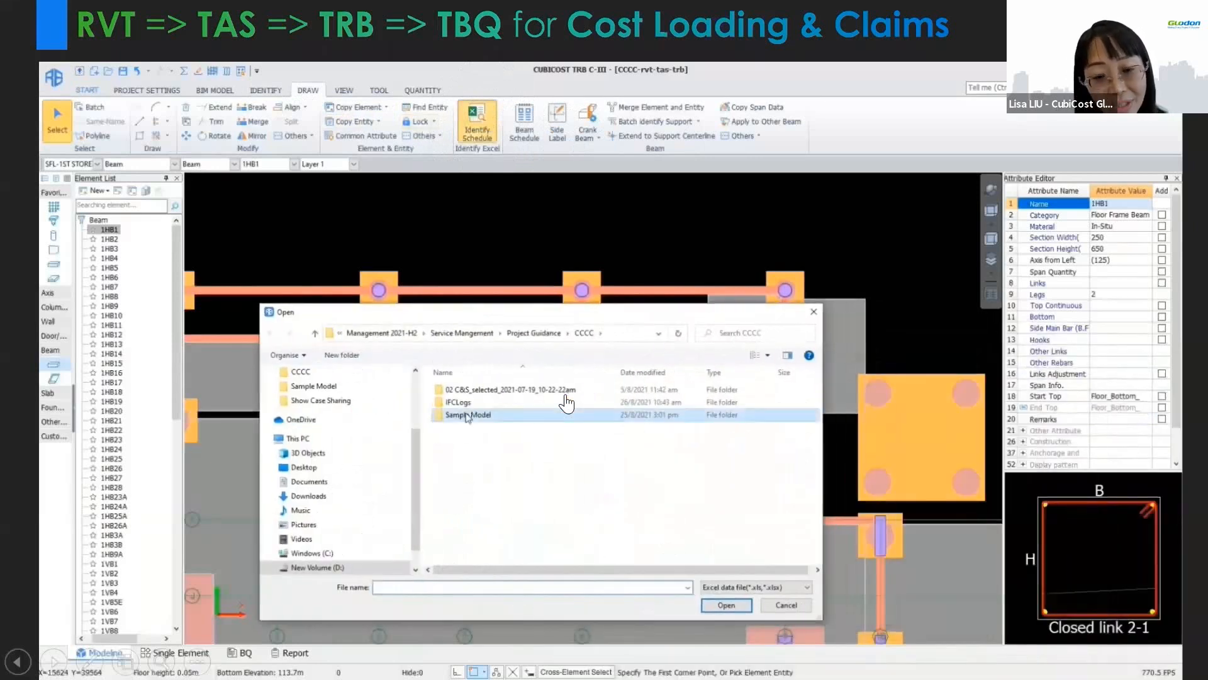
double_click(469, 413)
double_click(466, 391)
click(466, 390)
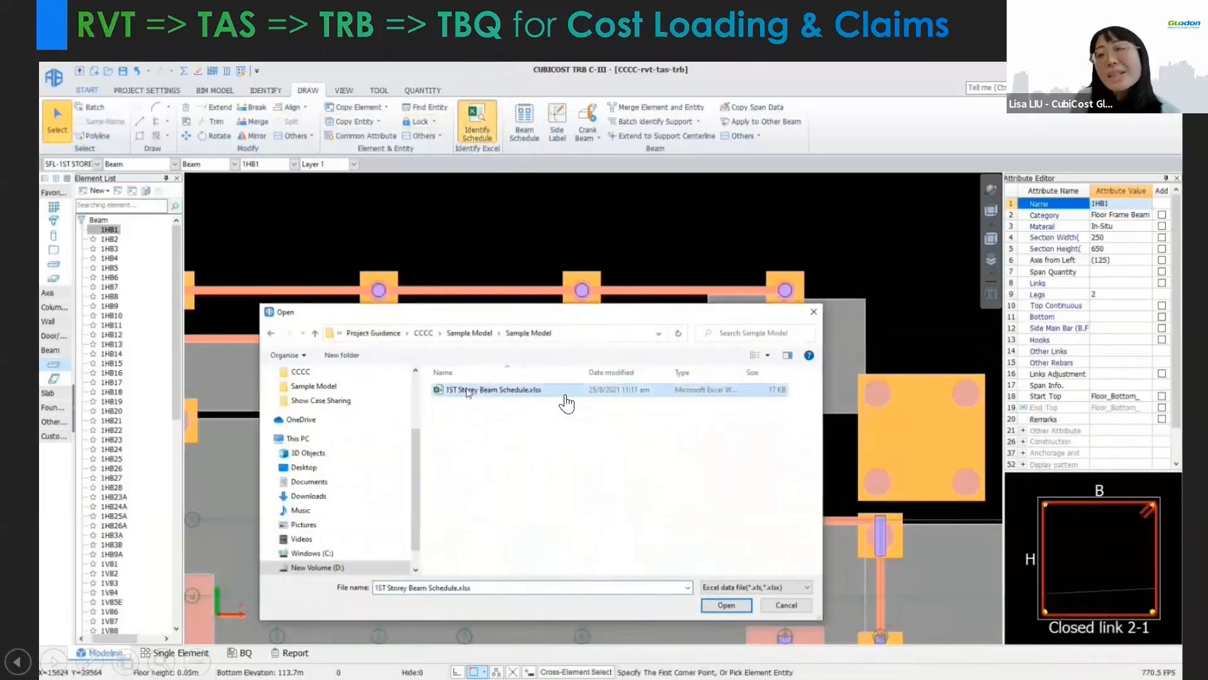
click(742, 607)
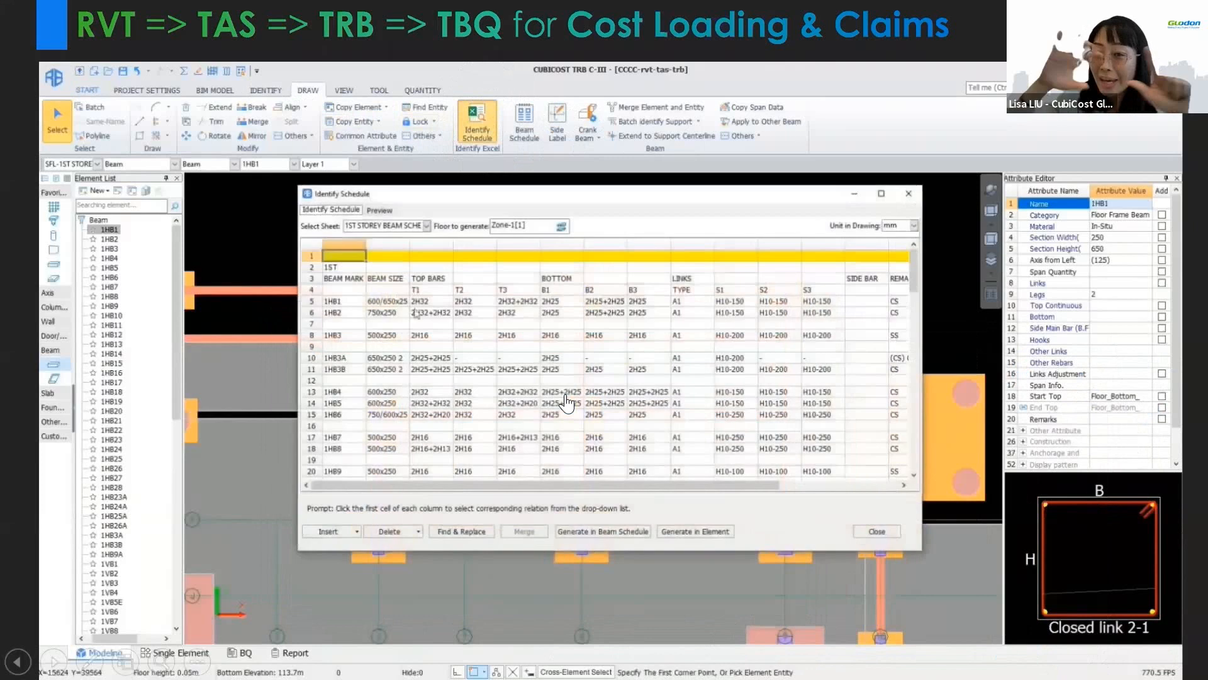
- Enlarge the Identify Schedule window and map the BEAM MARK column to Beam Marking and the BEAM SIZE column to Height*Width
click(881, 194)
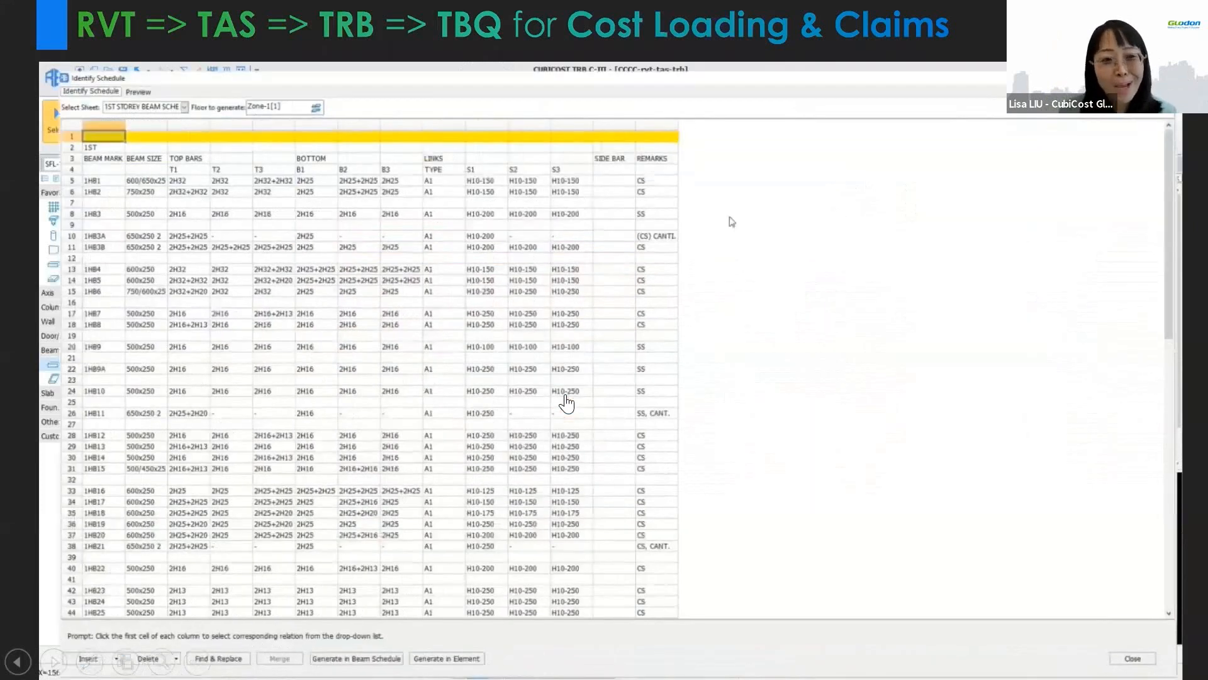
click(85, 126)
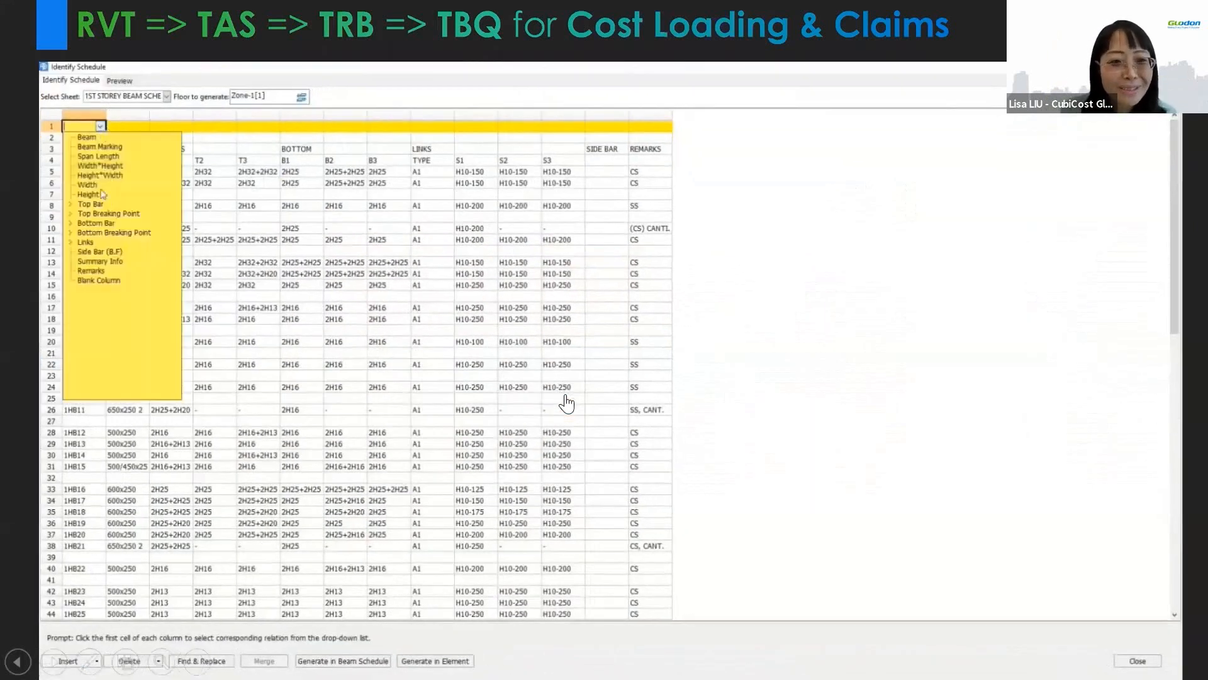
click(100, 147)
click(141, 127)
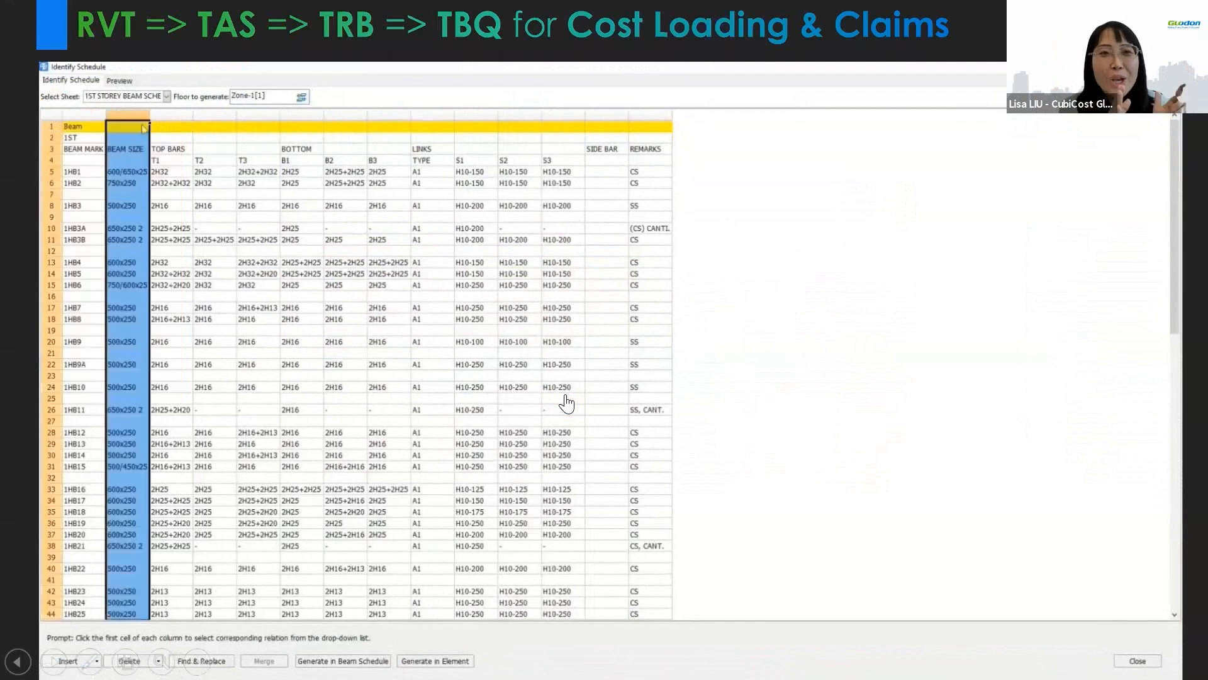
click(147, 128)
click(144, 127)
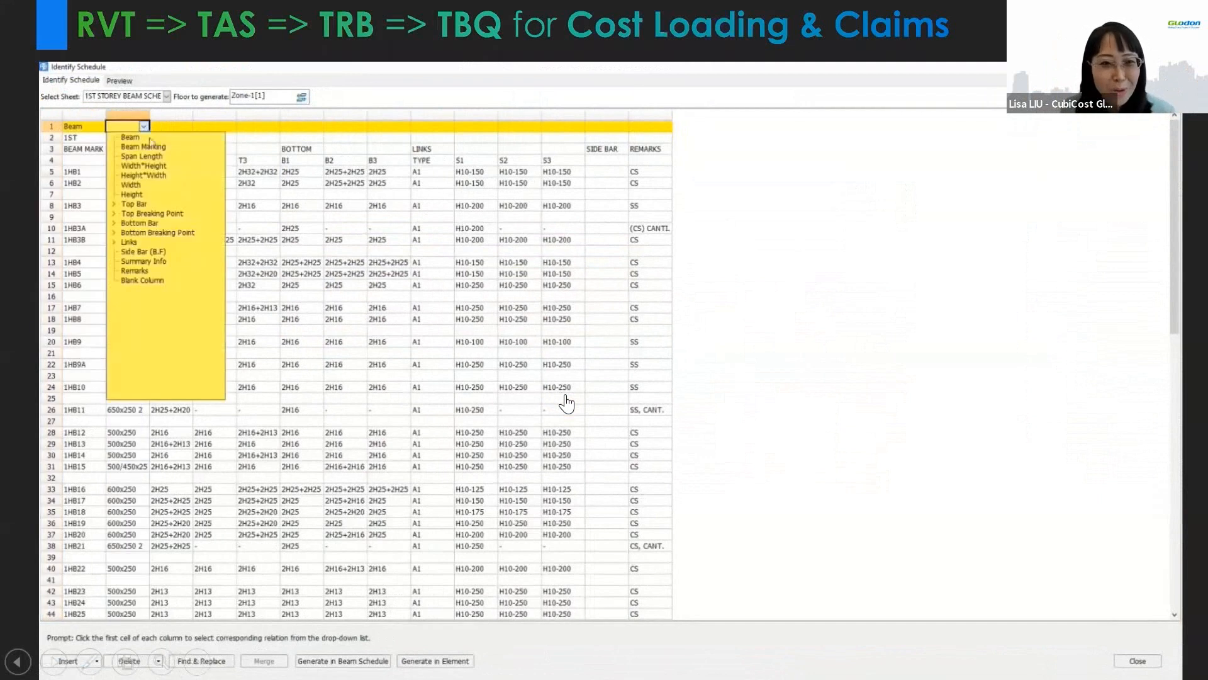
click(155, 176)
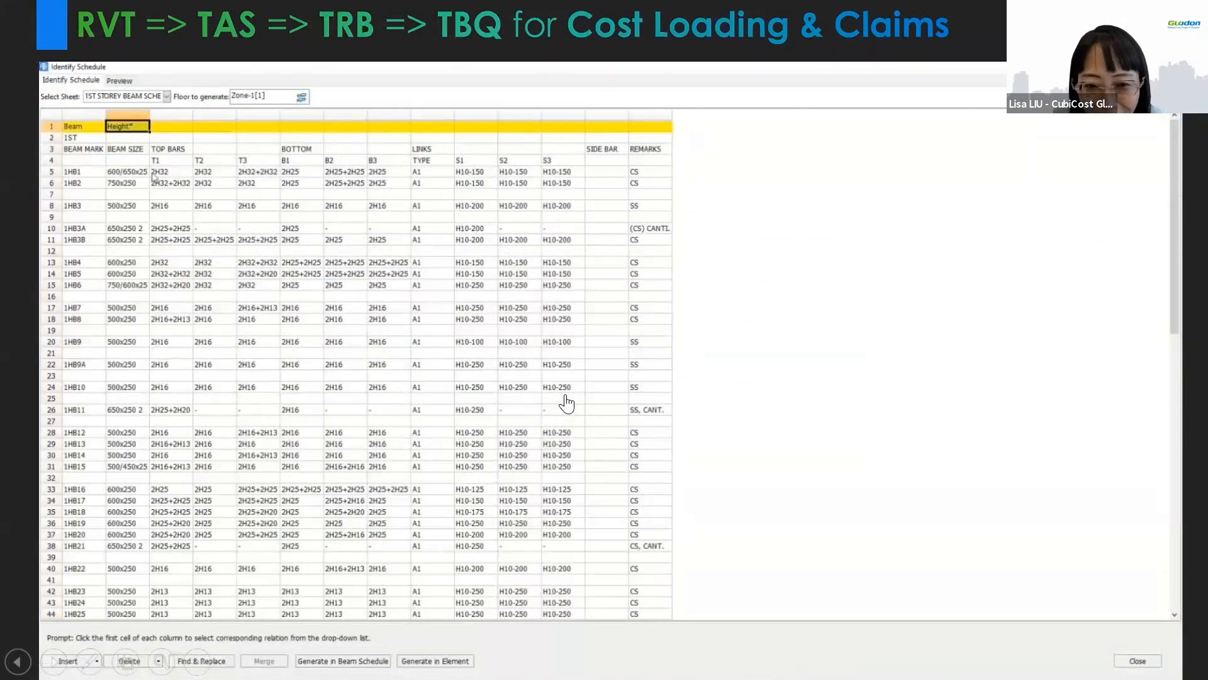
- Map the top bars T1 column to 1st Layer Left Support Bar
click(170, 126)
click(186, 127)
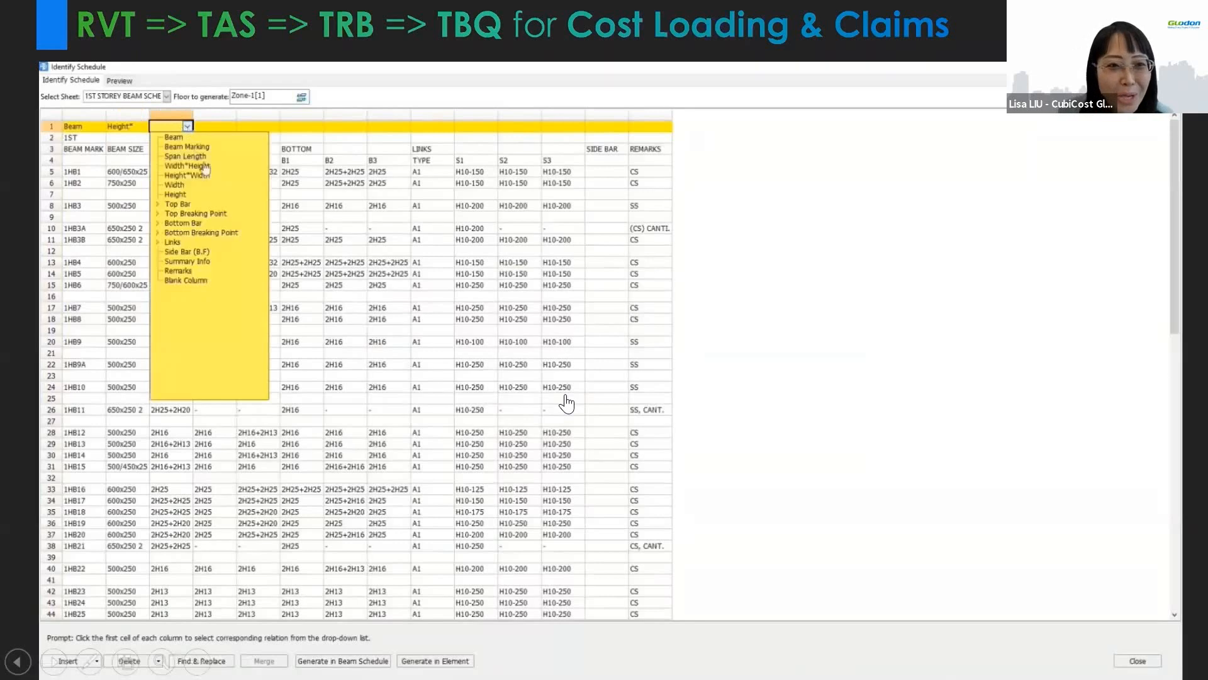
click(184, 213)
click(162, 129)
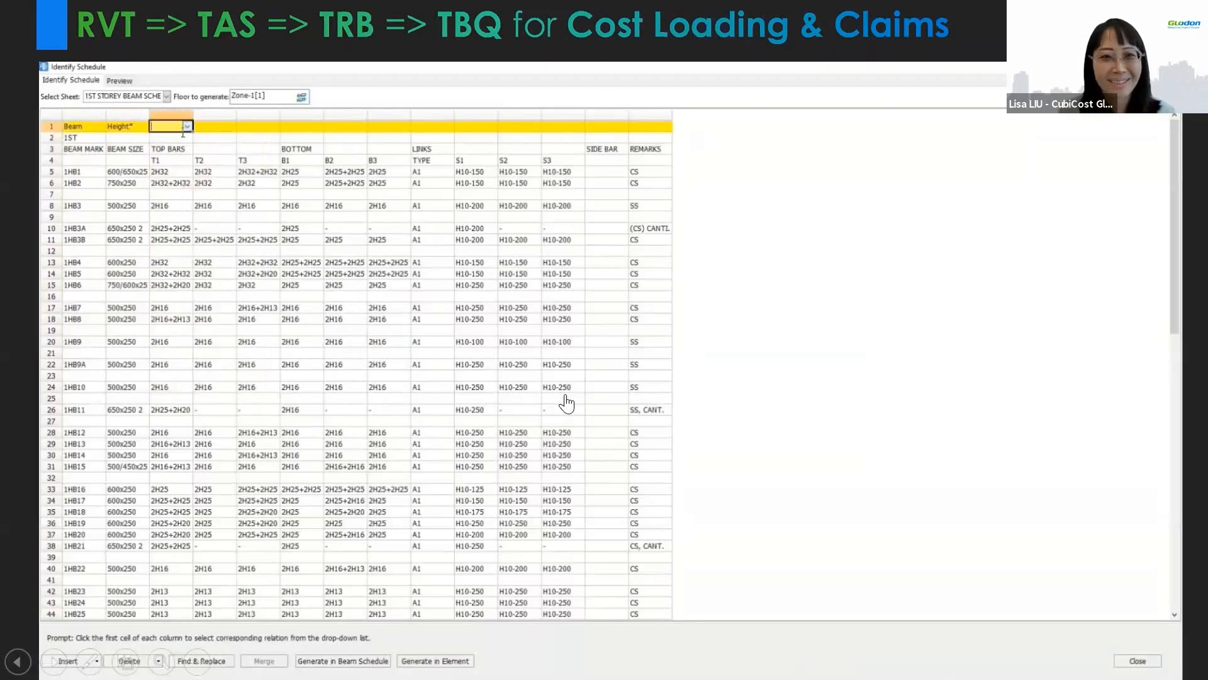
click(187, 126)
click(159, 204)
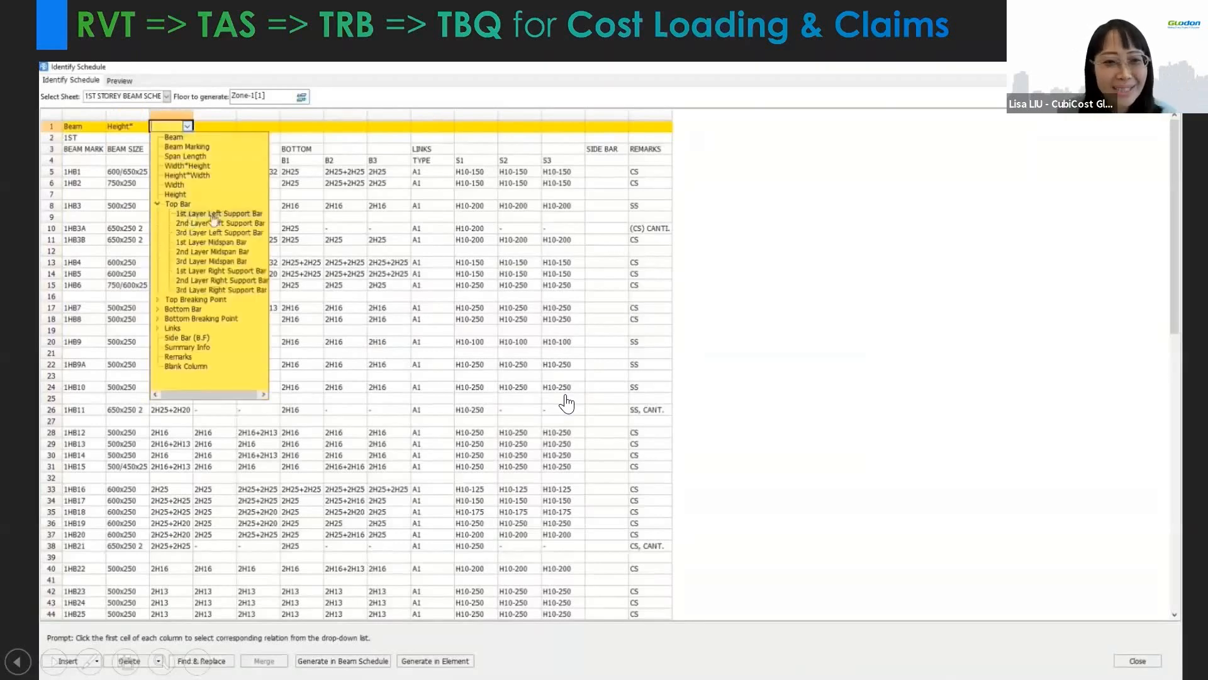
click(220, 214)
- Map the top bars T2 column to 1st Layer Midspan Bar
click(221, 129)
click(231, 126)
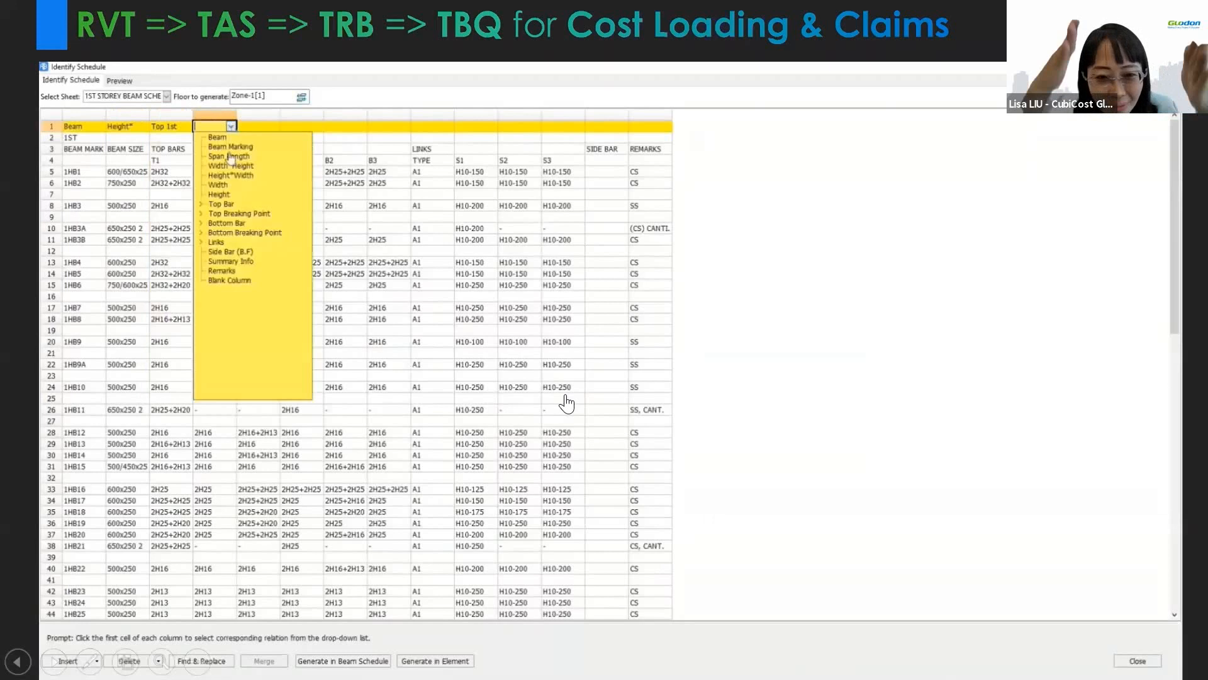
click(201, 205)
click(240, 237)
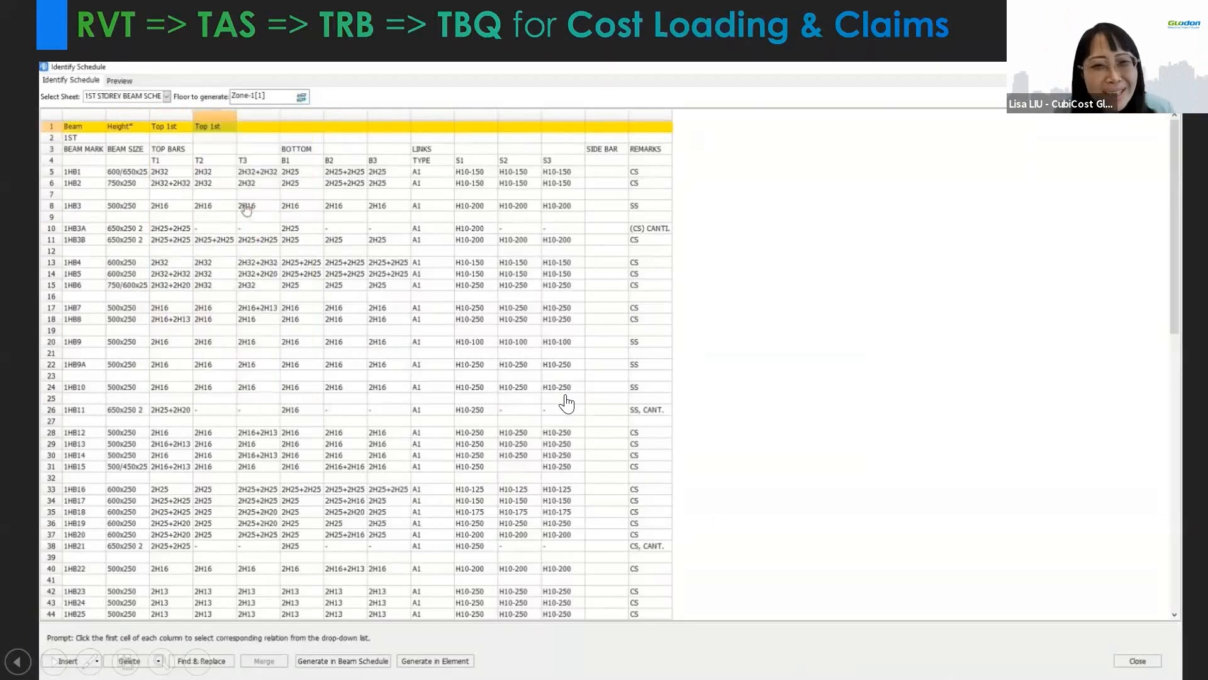
- Map the top bars T3 column to the top bar's 1st Layer Right Support Bar
click(266, 128)
click(275, 127)
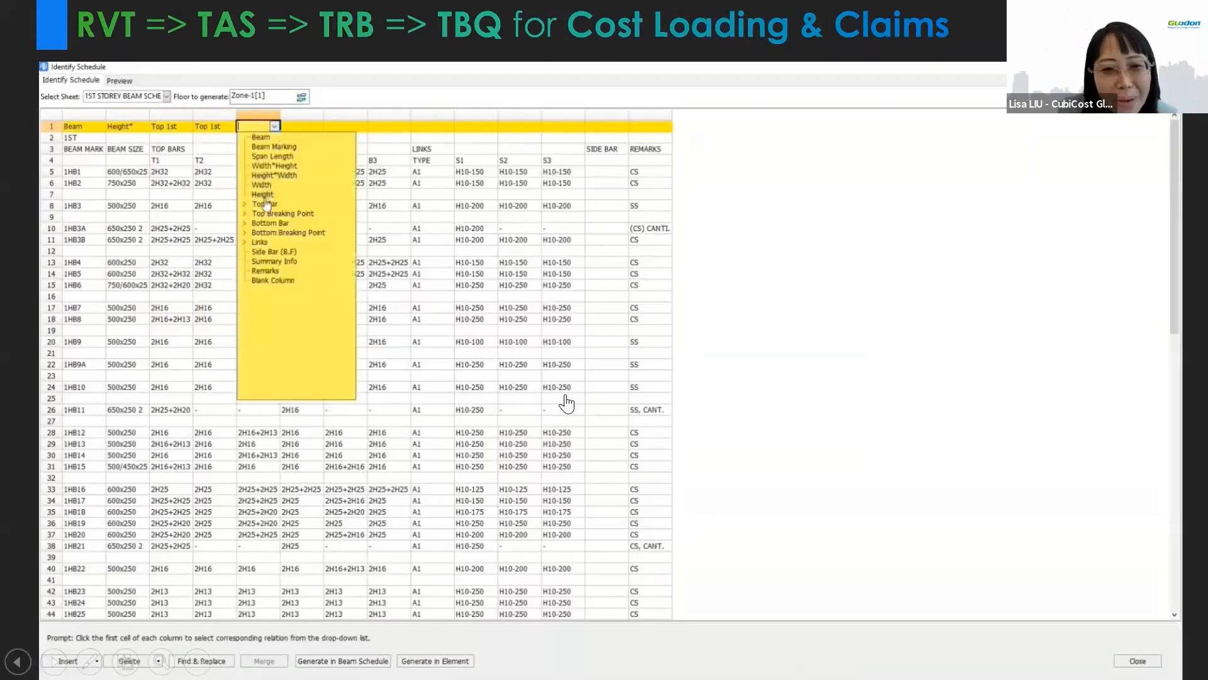
click(244, 205)
click(294, 271)
- Map the bottom bars B1 column to the bottom bar's 1st Layer Left Support Bar
click(299, 126)
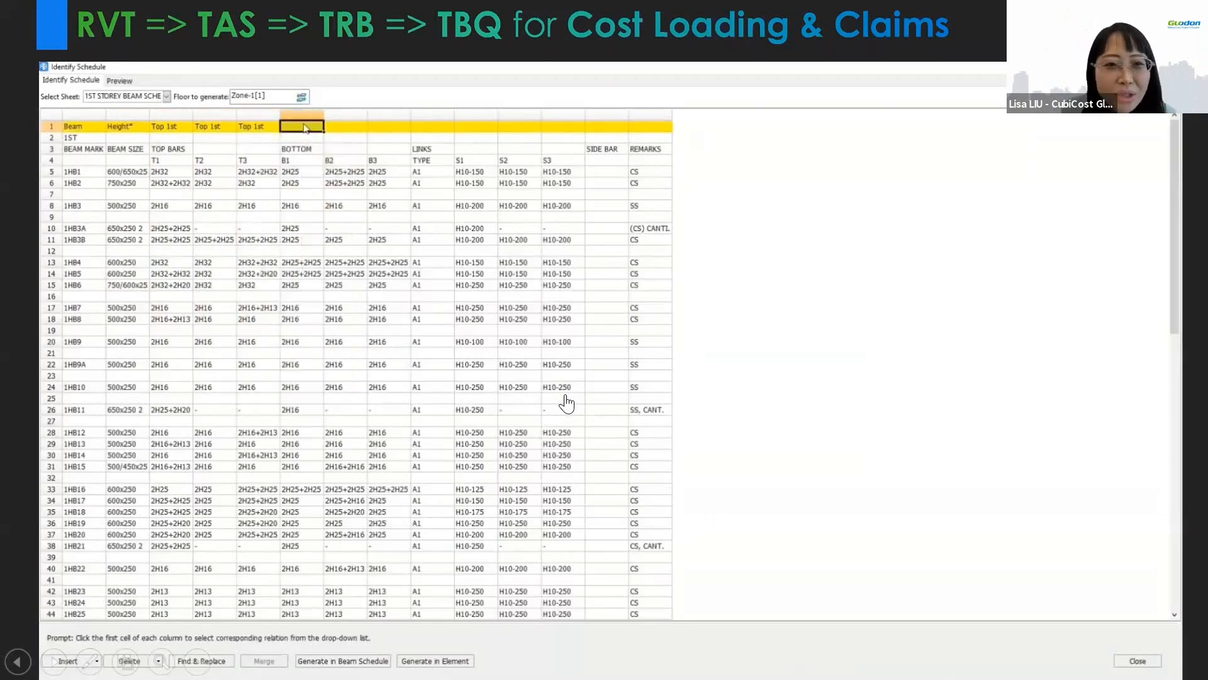
click(318, 126)
click(288, 223)
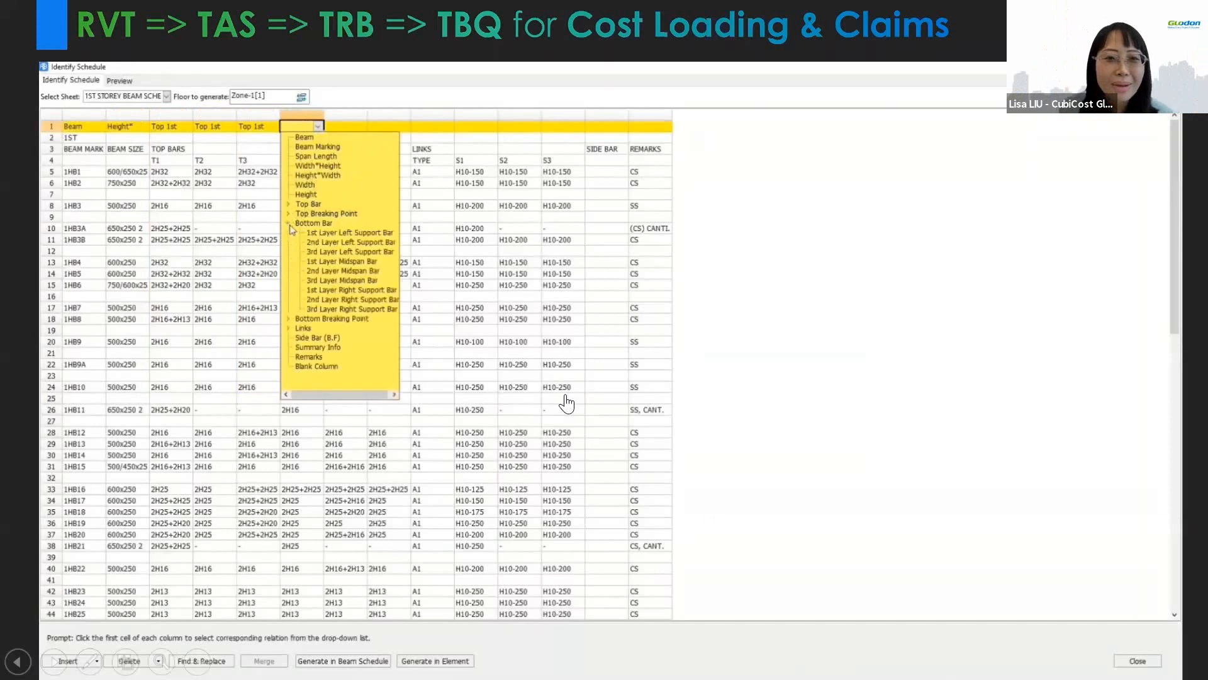
click(314, 234)
- Map the bottom bars B2 column to the bottom bar's 1st Layer Midspan Bar
click(349, 127)
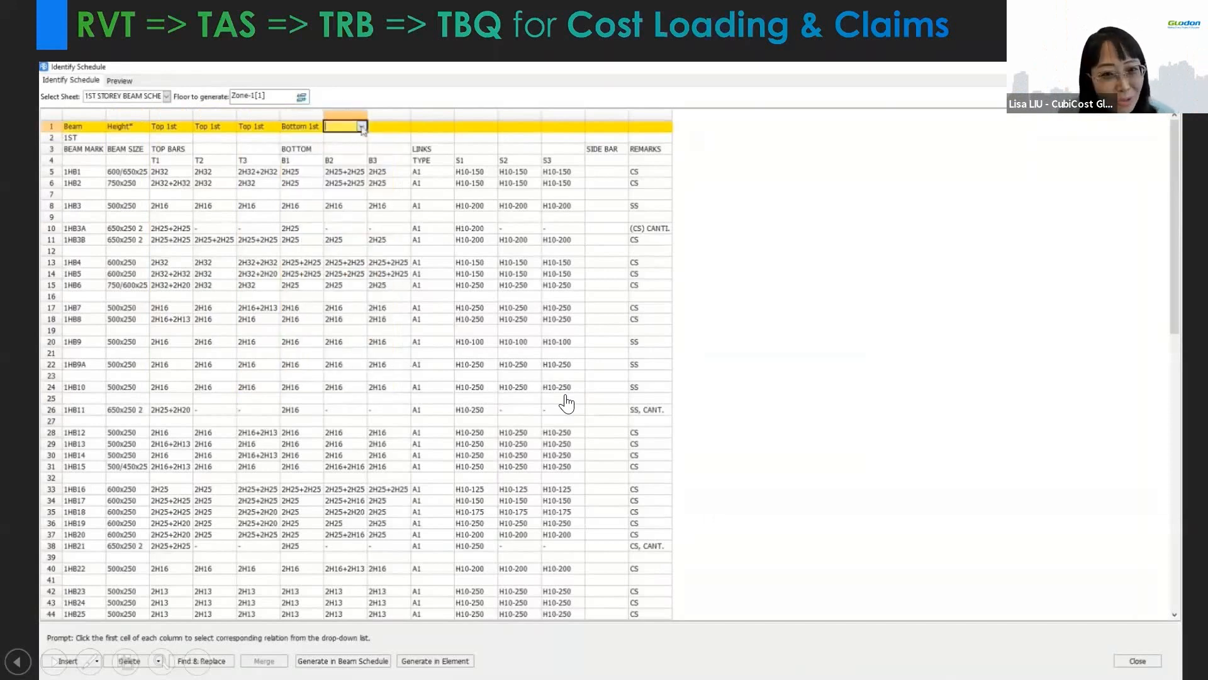
click(362, 126)
click(332, 223)
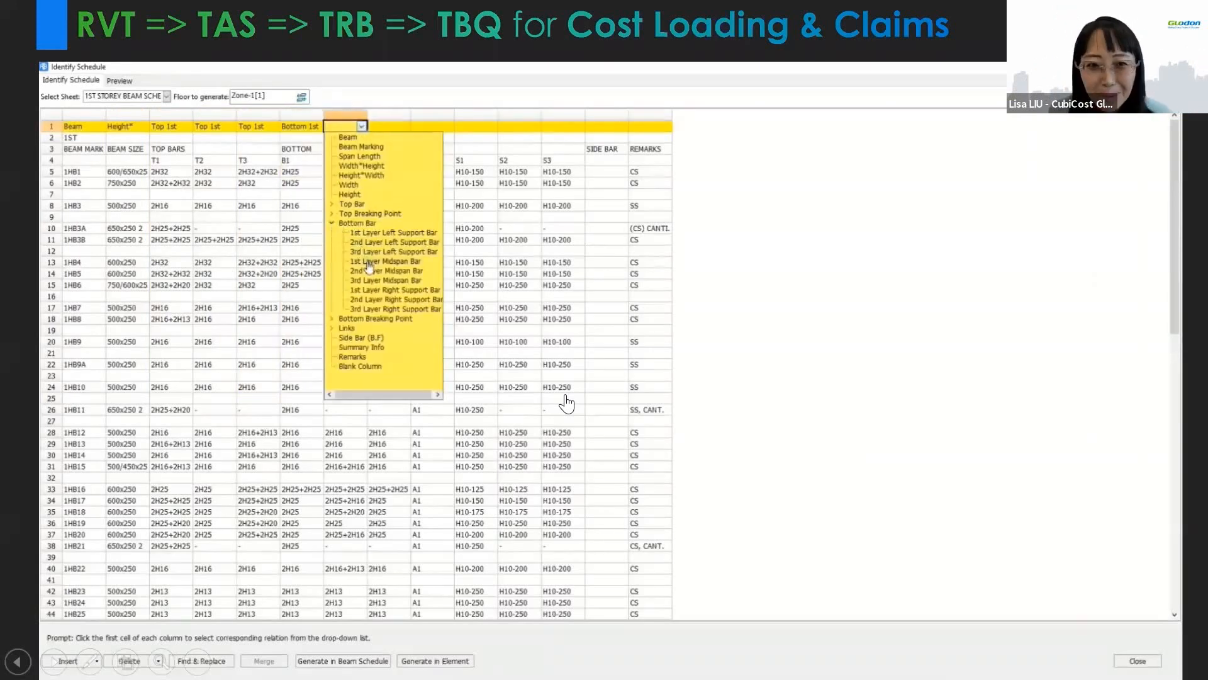
click(368, 266)
- Map the bottom bars B3 column to the bottom bar's 1st Layer Right Support Bar
click(390, 128)
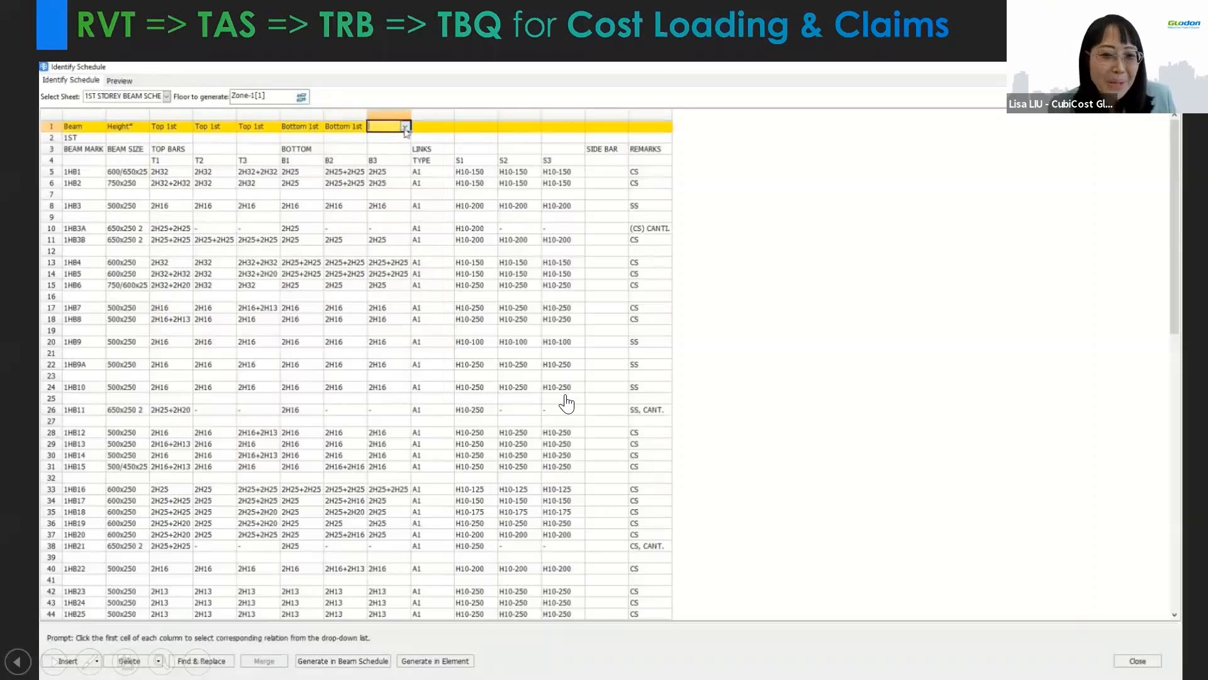
click(406, 127)
click(379, 224)
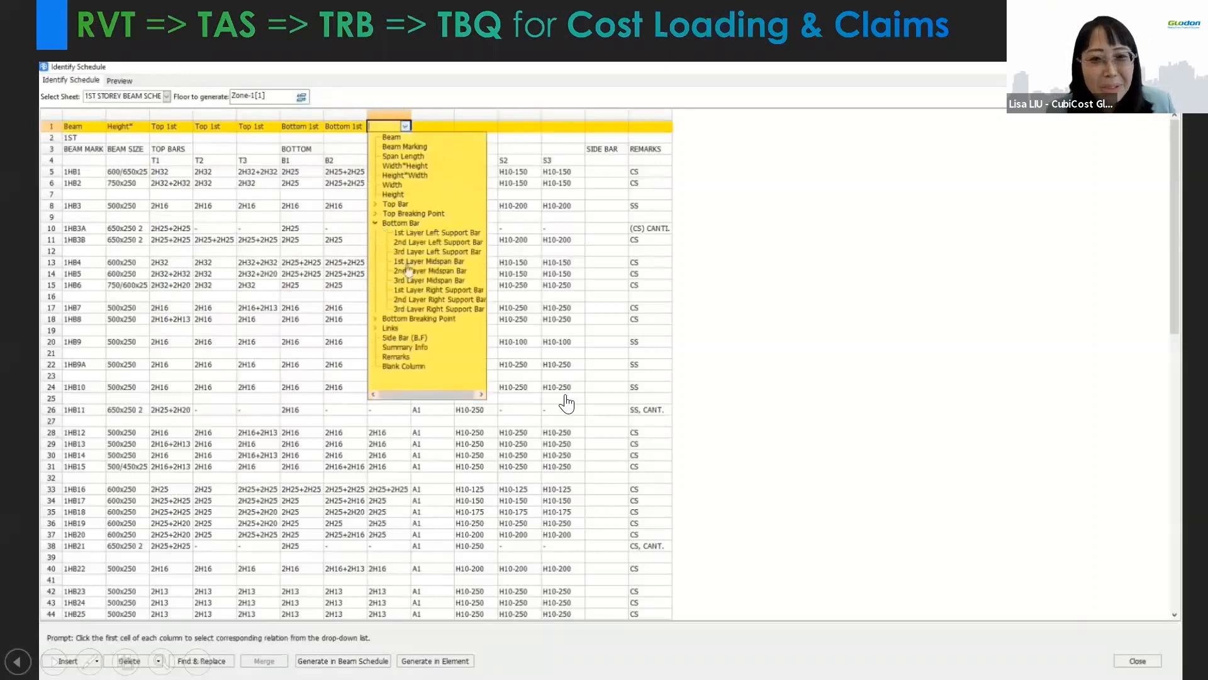
click(418, 291)
- Map the links S1 column to Left Densified
click(485, 127)
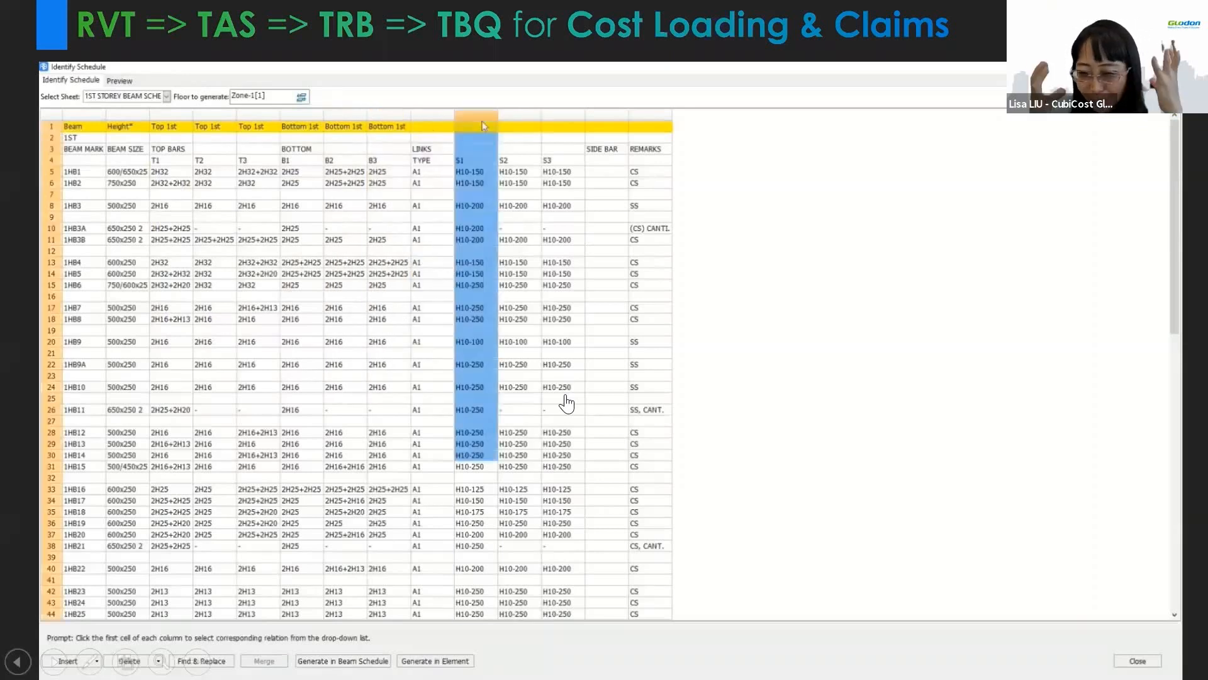
click(489, 127)
click(493, 128)
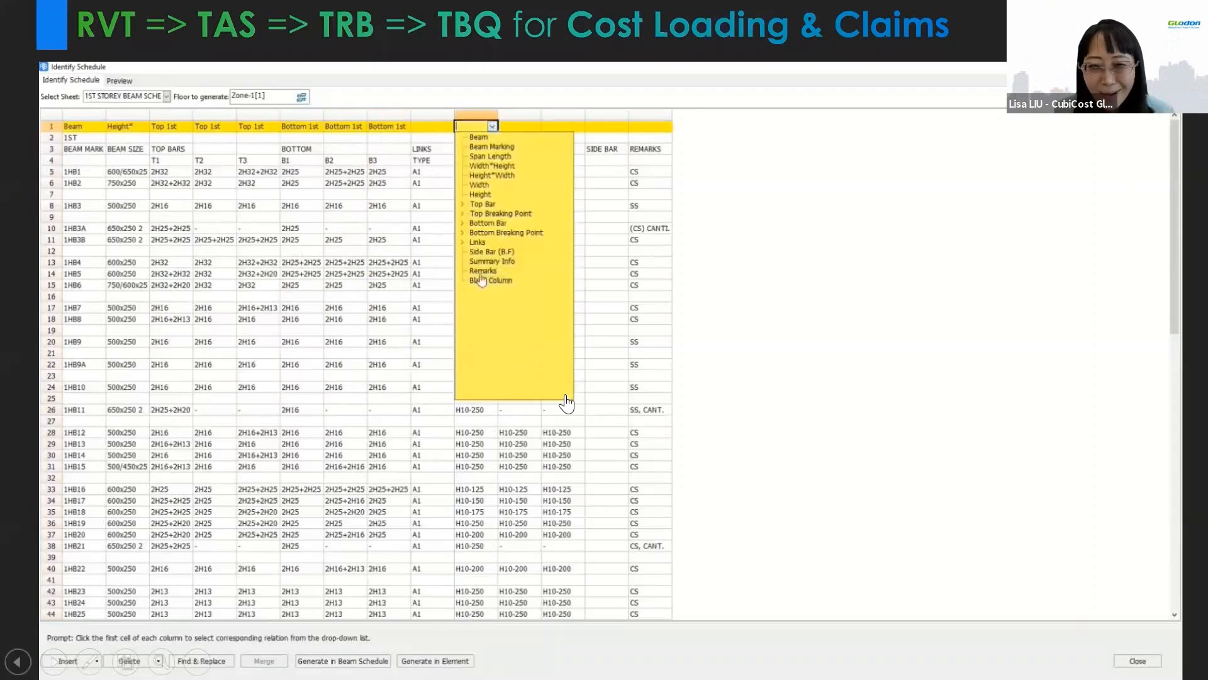
click(464, 242)
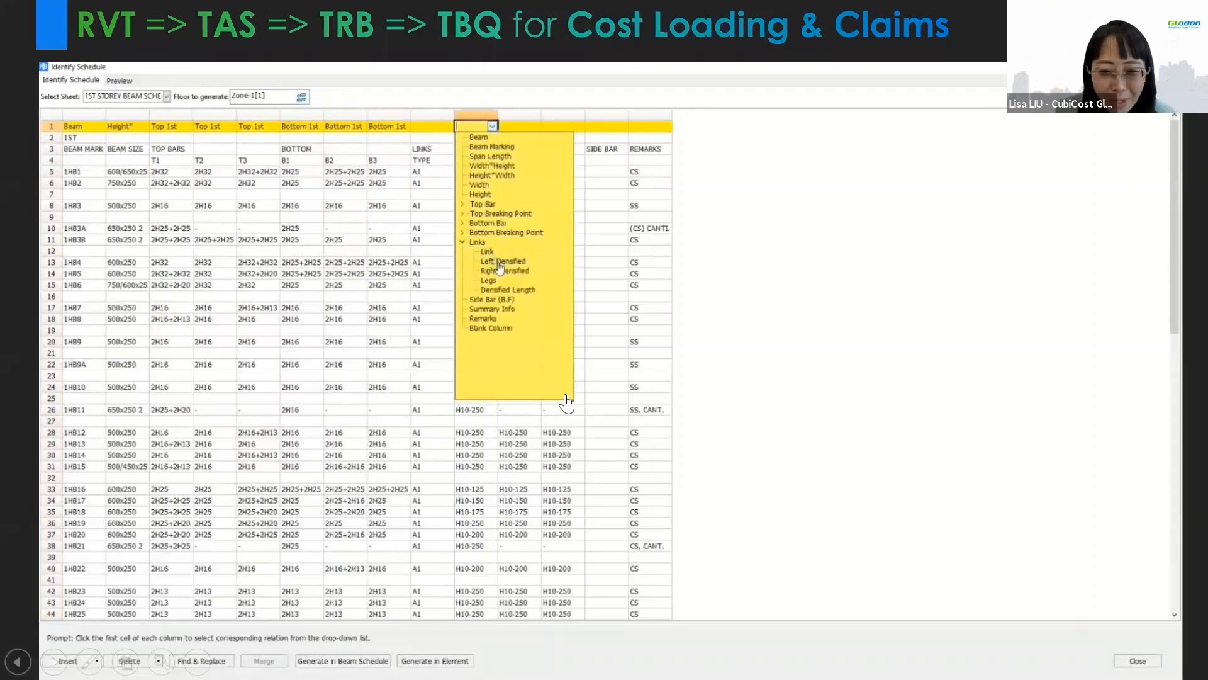
click(502, 261)
- Map the links S2 column to Link
click(523, 127)
click(536, 128)
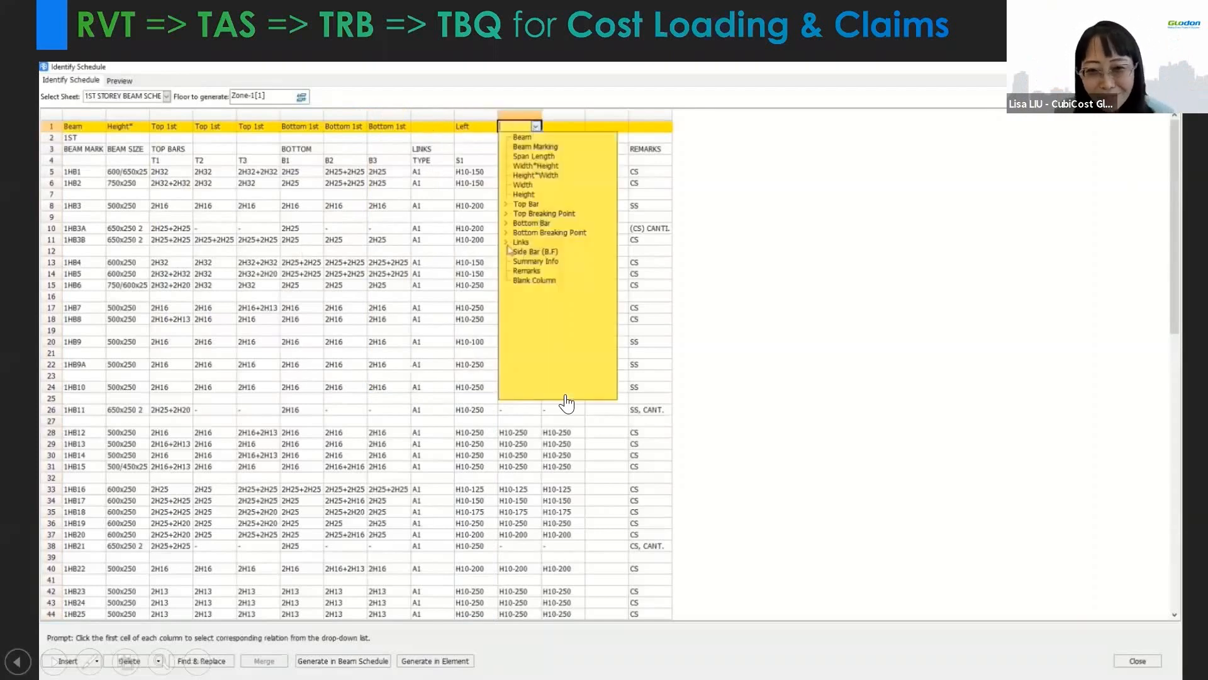
click(521, 243)
click(530, 252)
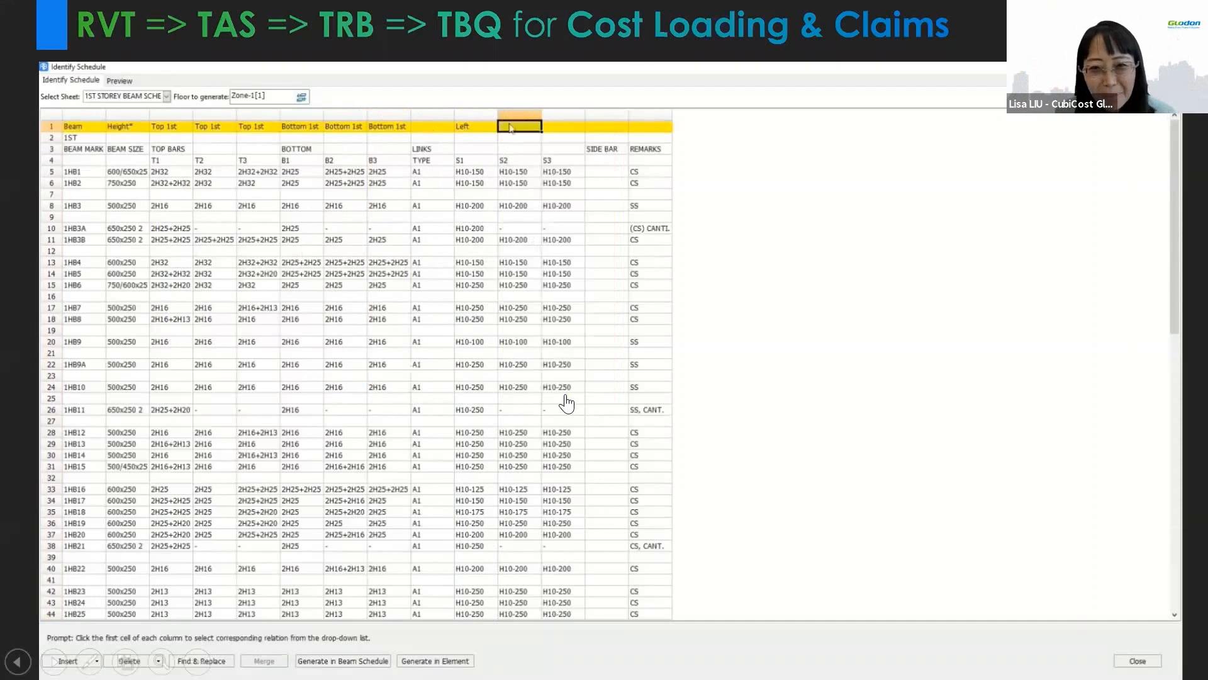
click(536, 127)
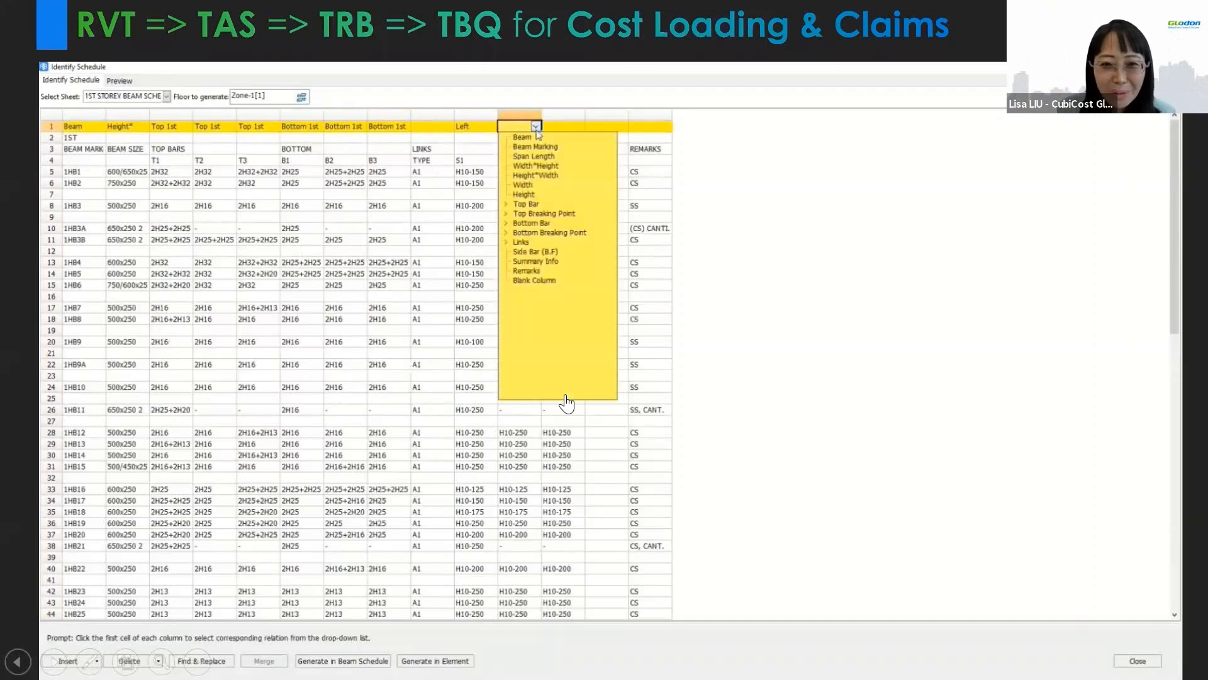
click(508, 243)
click(529, 251)
- Map the links S3 column to Right Densified and check the mapped schedule rows
click(560, 126)
click(579, 126)
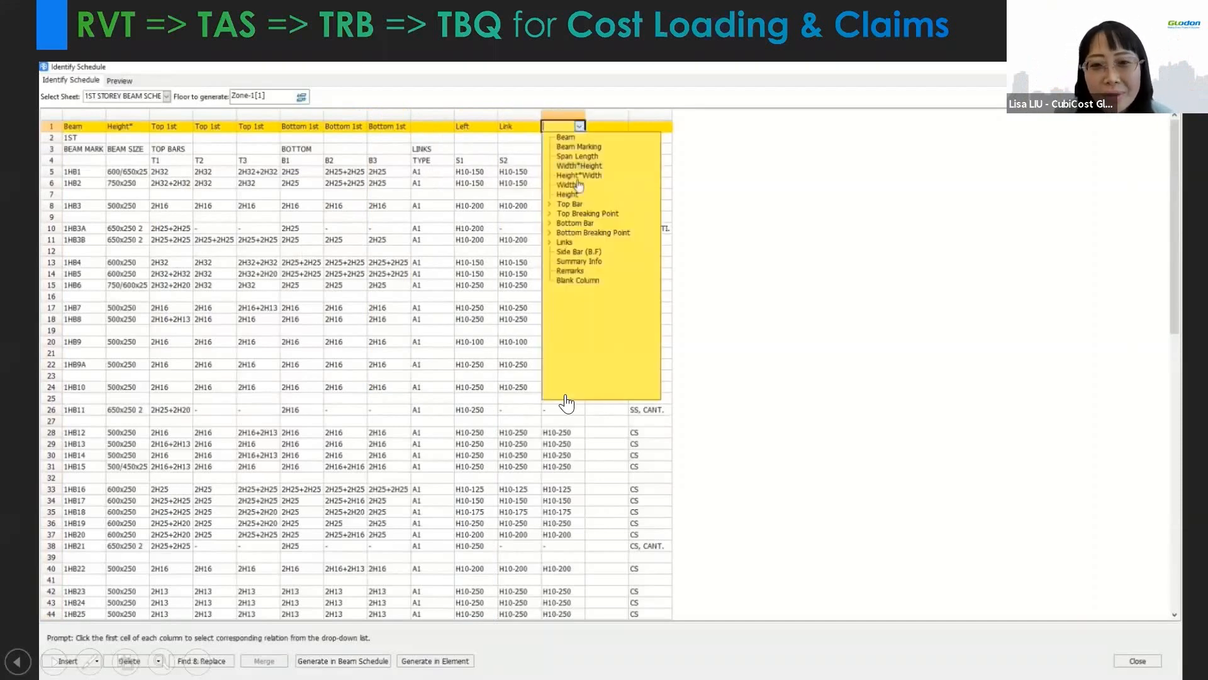
click(552, 243)
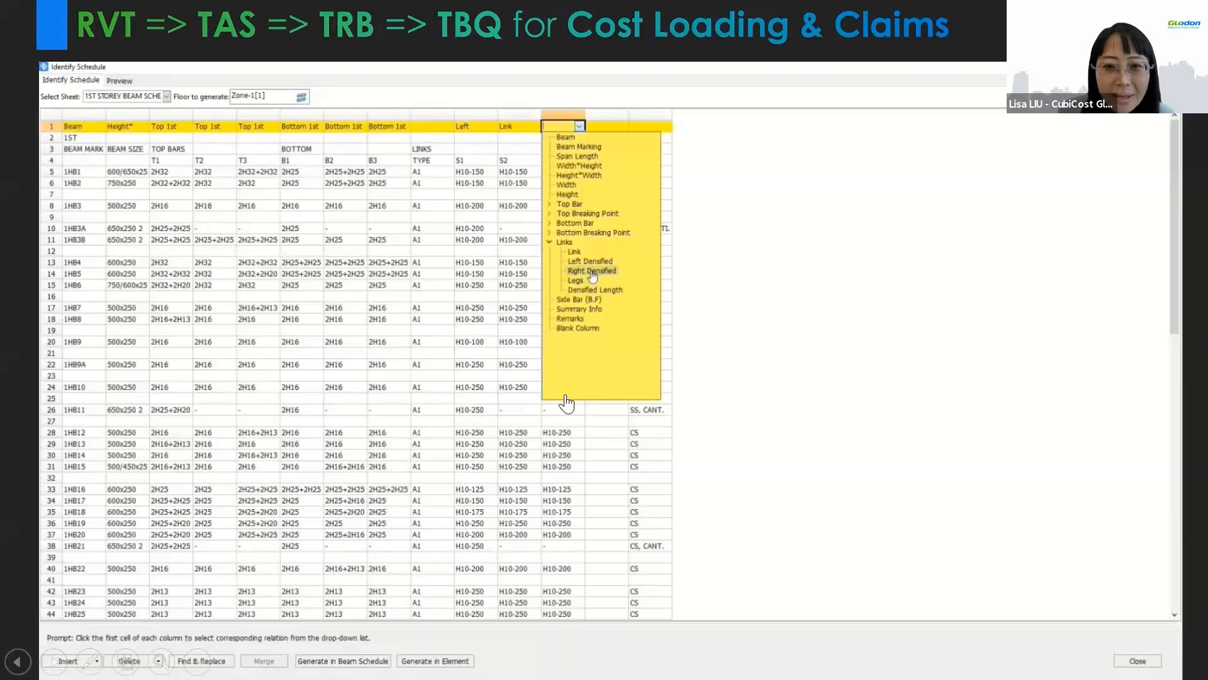
click(591, 270)
click(608, 217)
scroll(318, 383, down, 2)
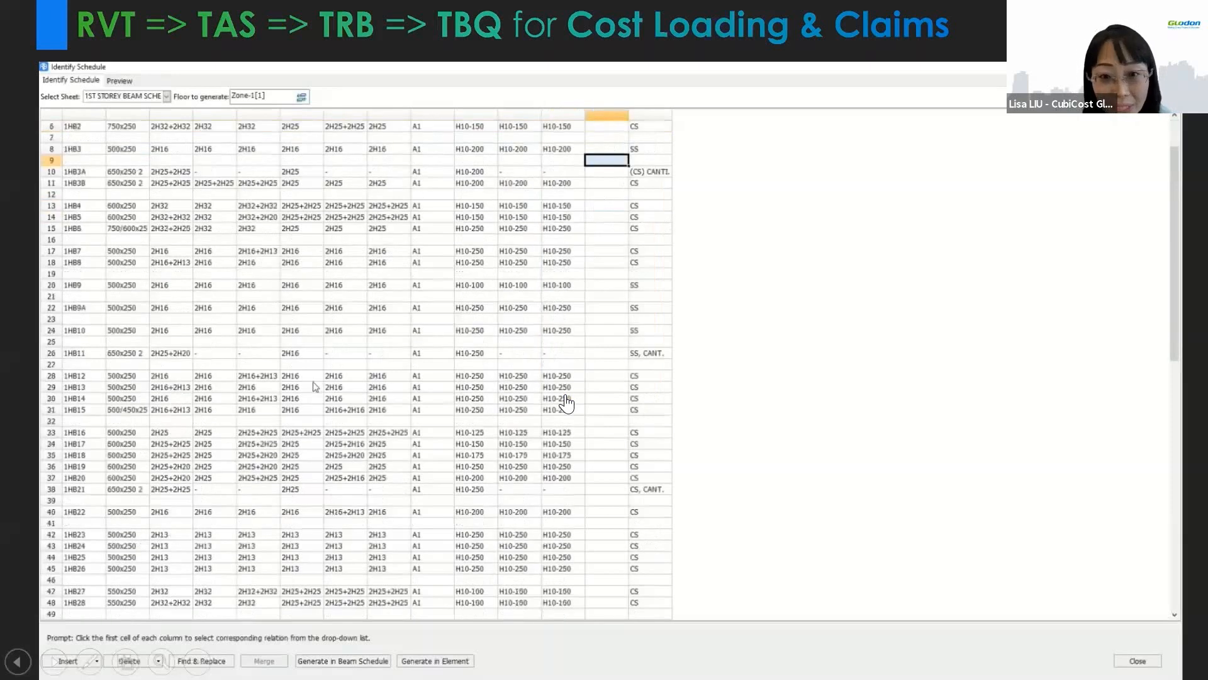
scroll(315, 386, up, 2)
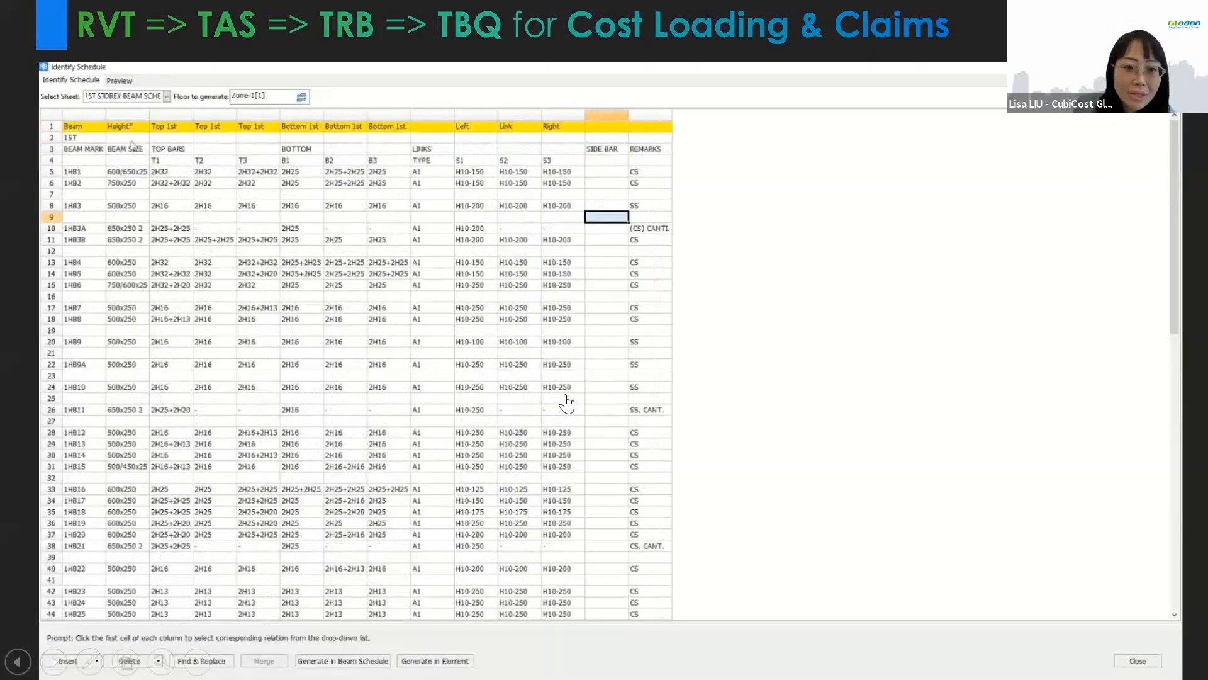
- Generate the identified data in the beam schedule and synchronize the beam schedule info to the entities with the preselected items
click(343, 661)
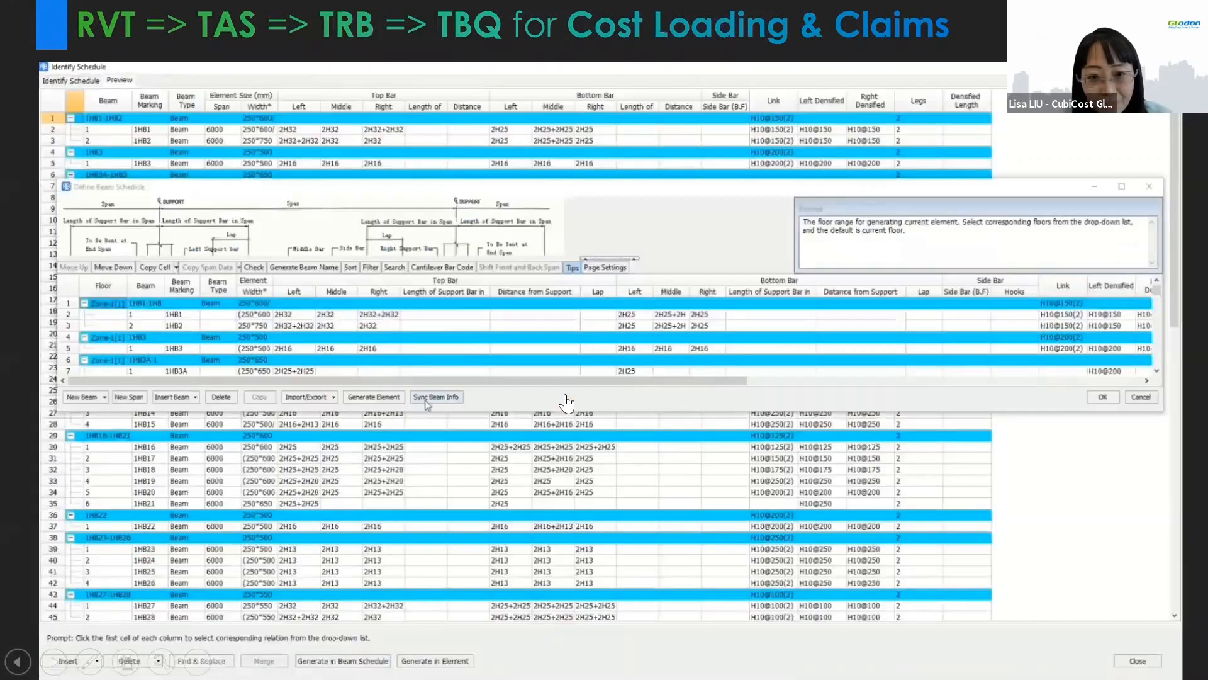
click(433, 398)
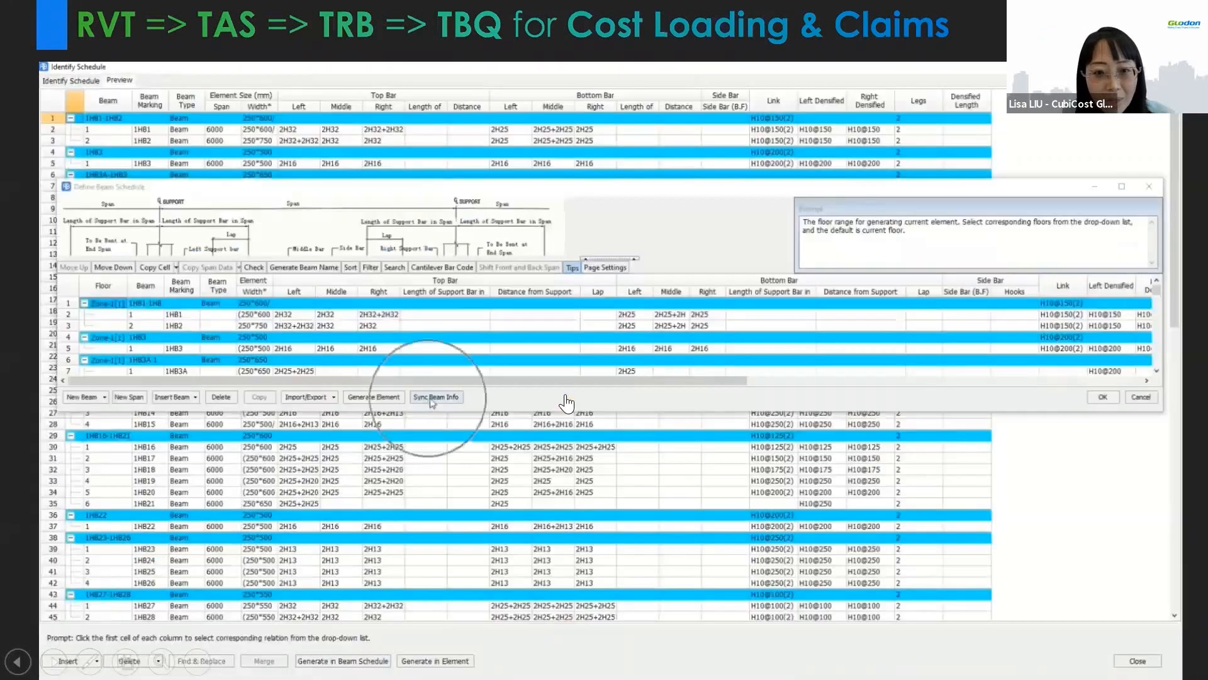
click(438, 397)
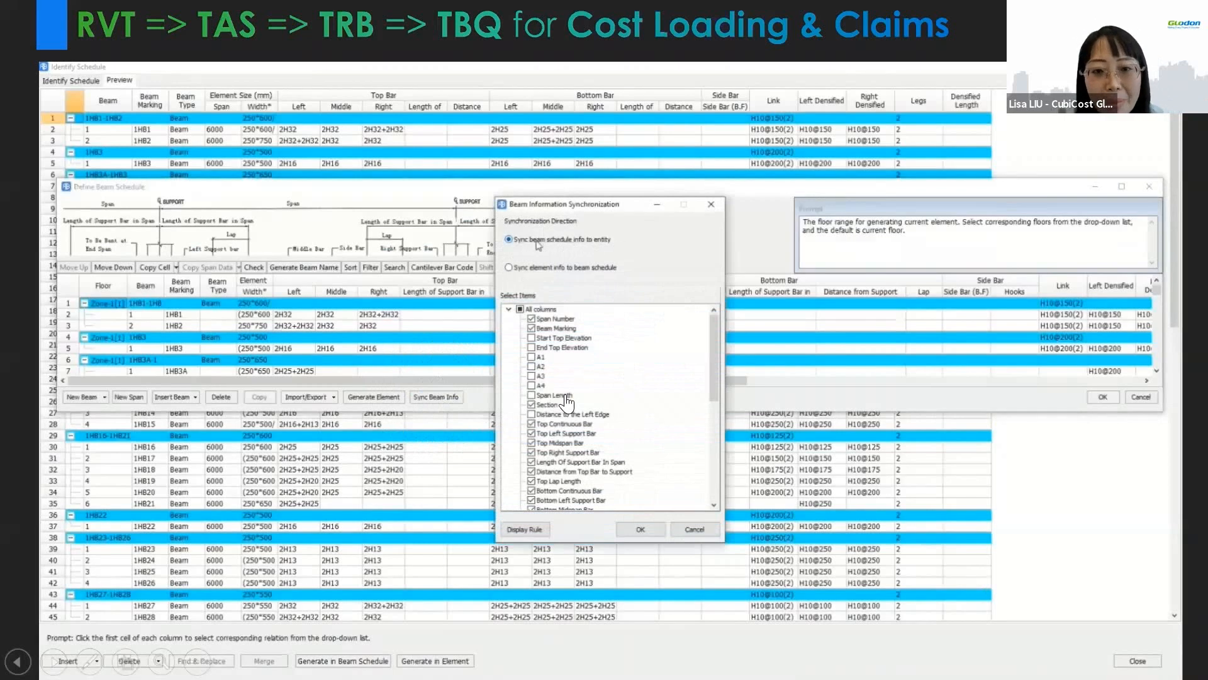
scroll(567, 401, down, 8)
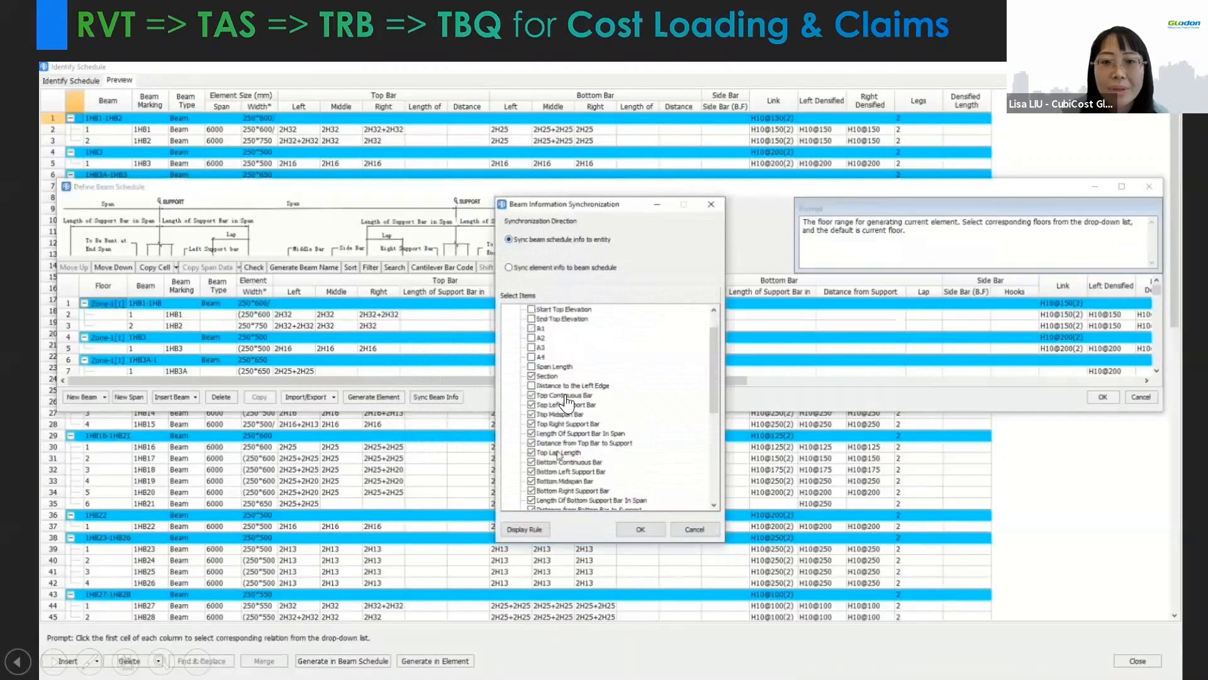
click(649, 531)
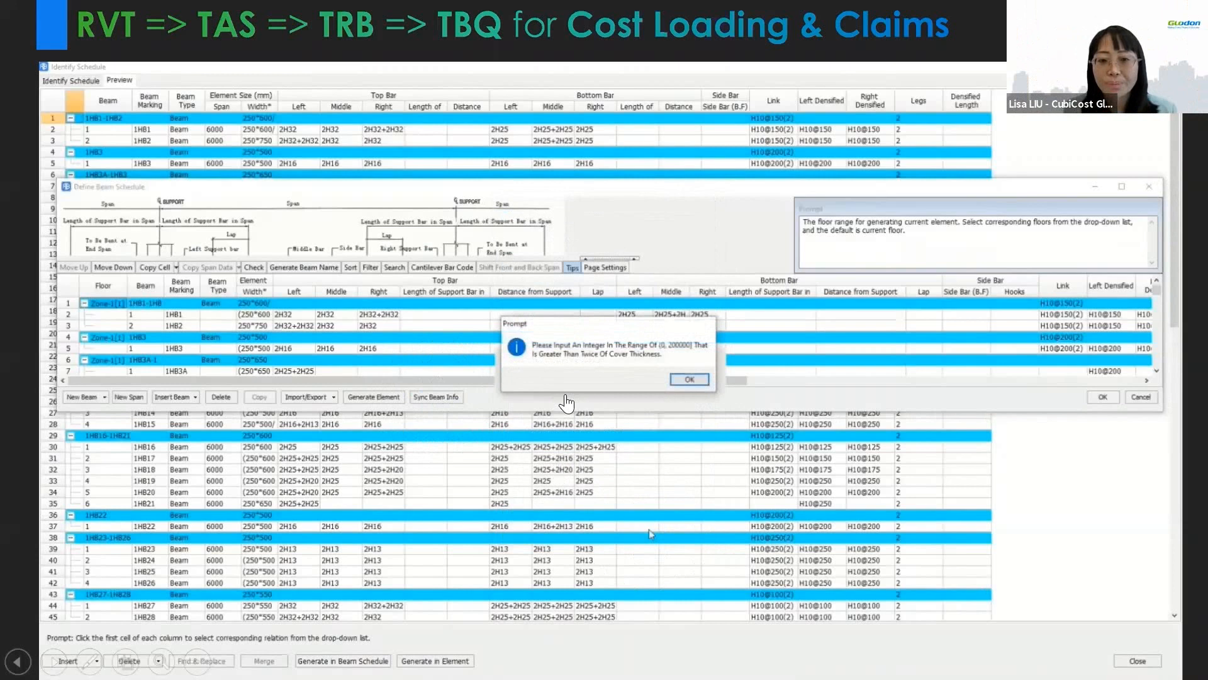
click(690, 379)
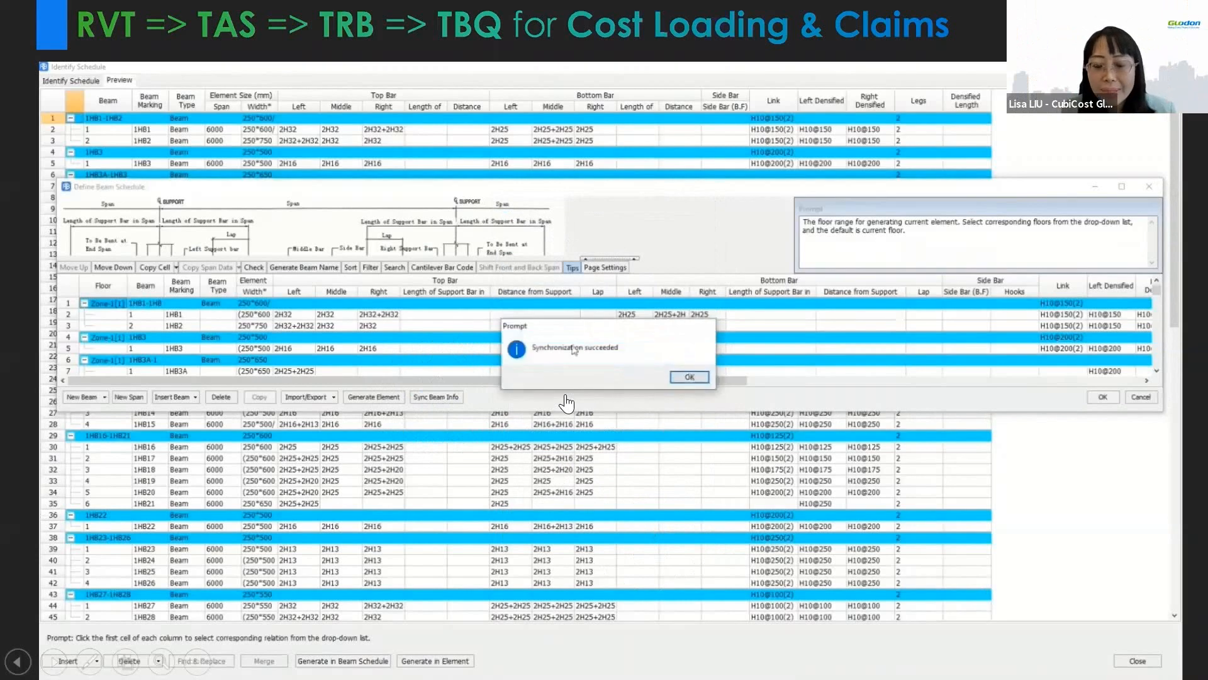
click(686, 377)
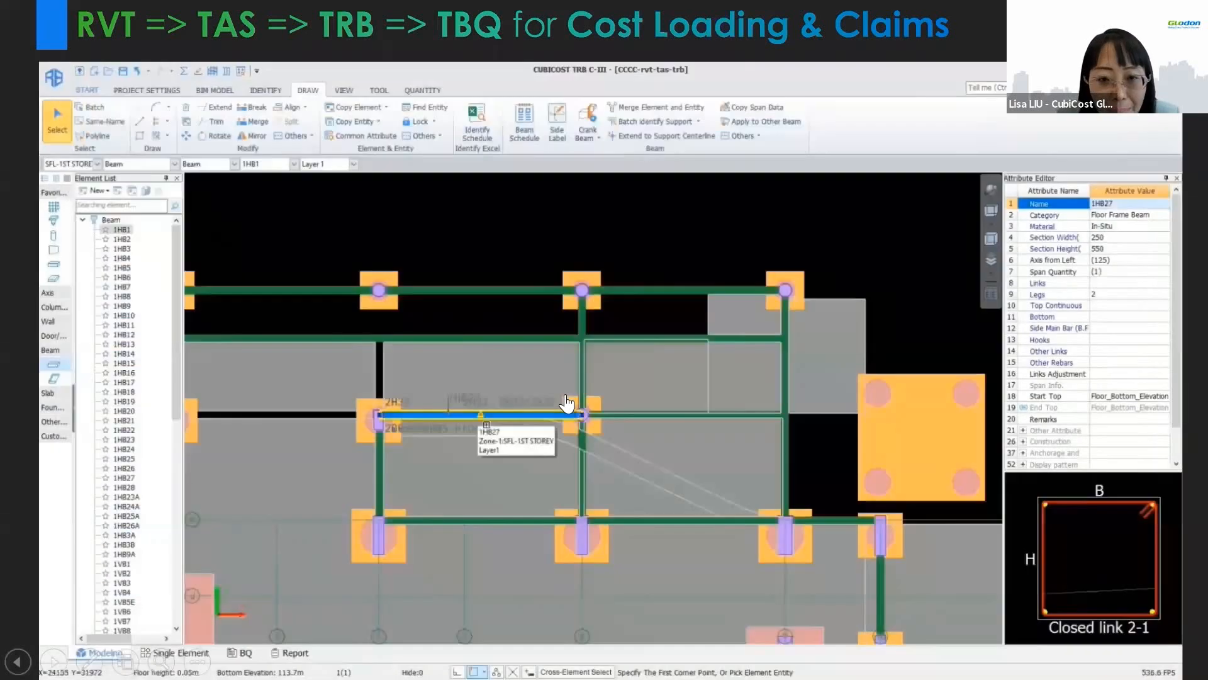
scroll(566, 403, up, 2)
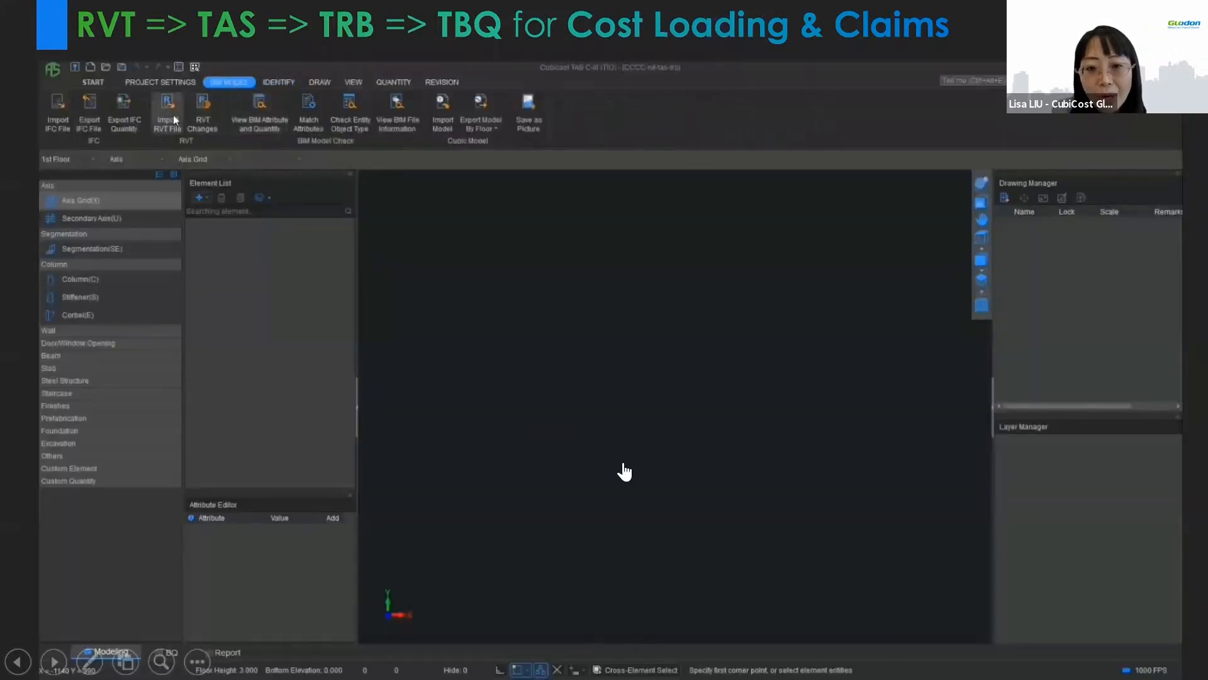
key(Right)
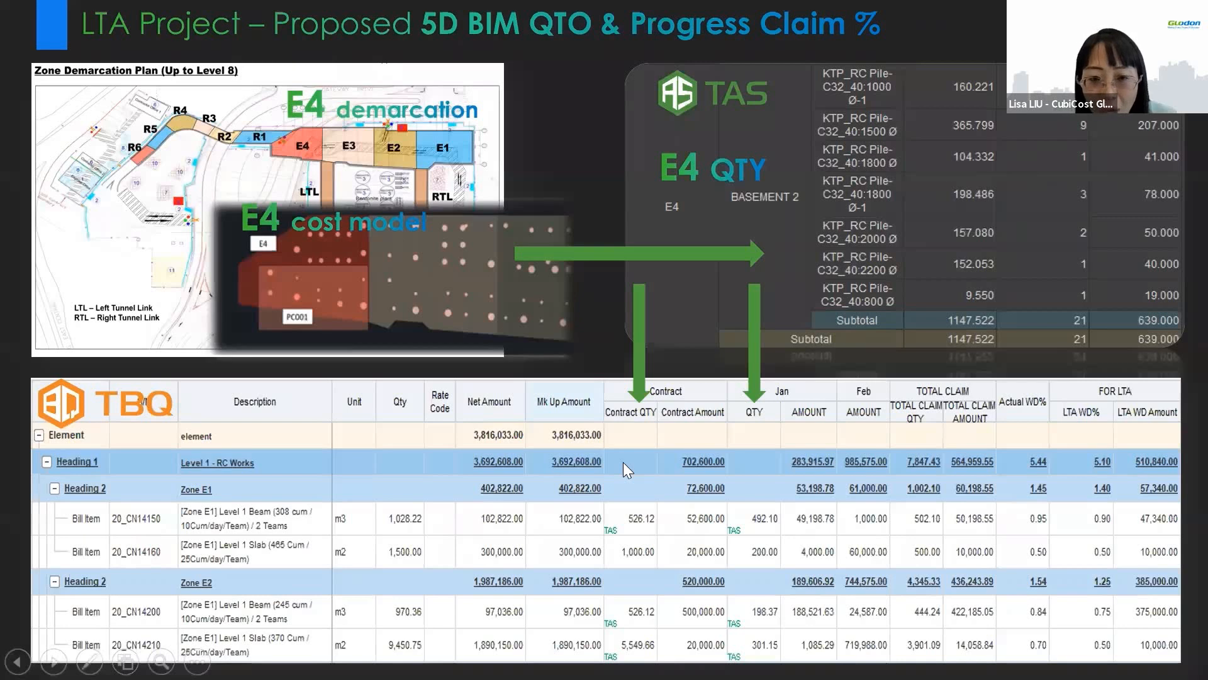